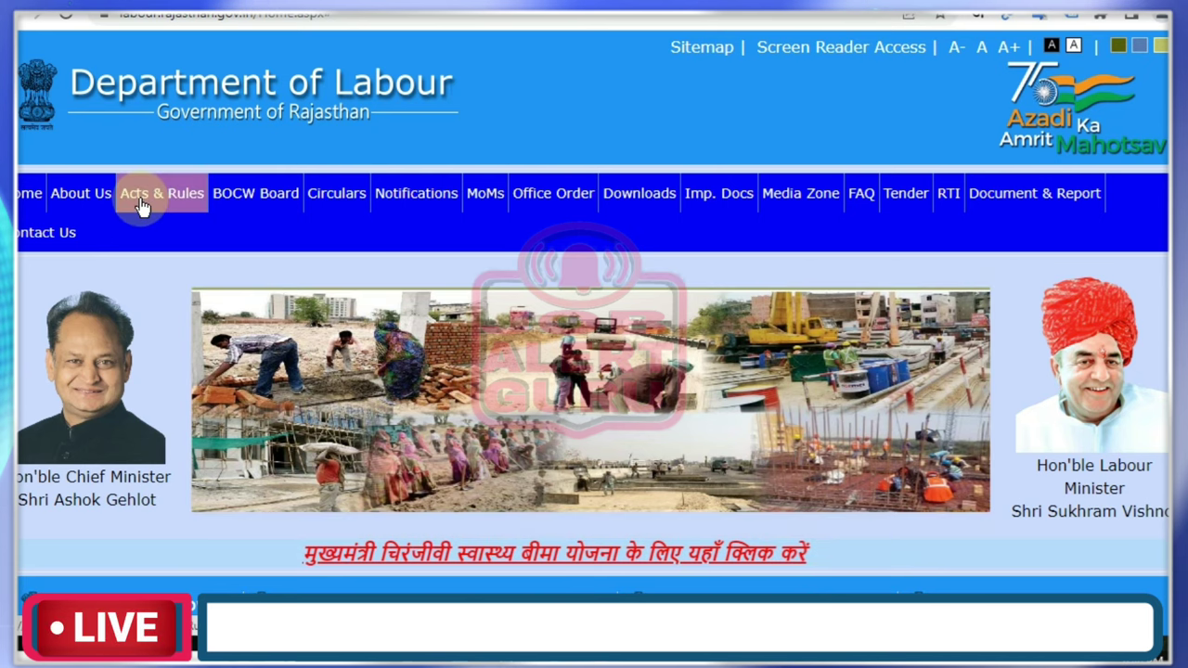
Go to BOCW Board's District-wise Schemes page and scroll down to the scheme report form.
mouse_move(273, 193)
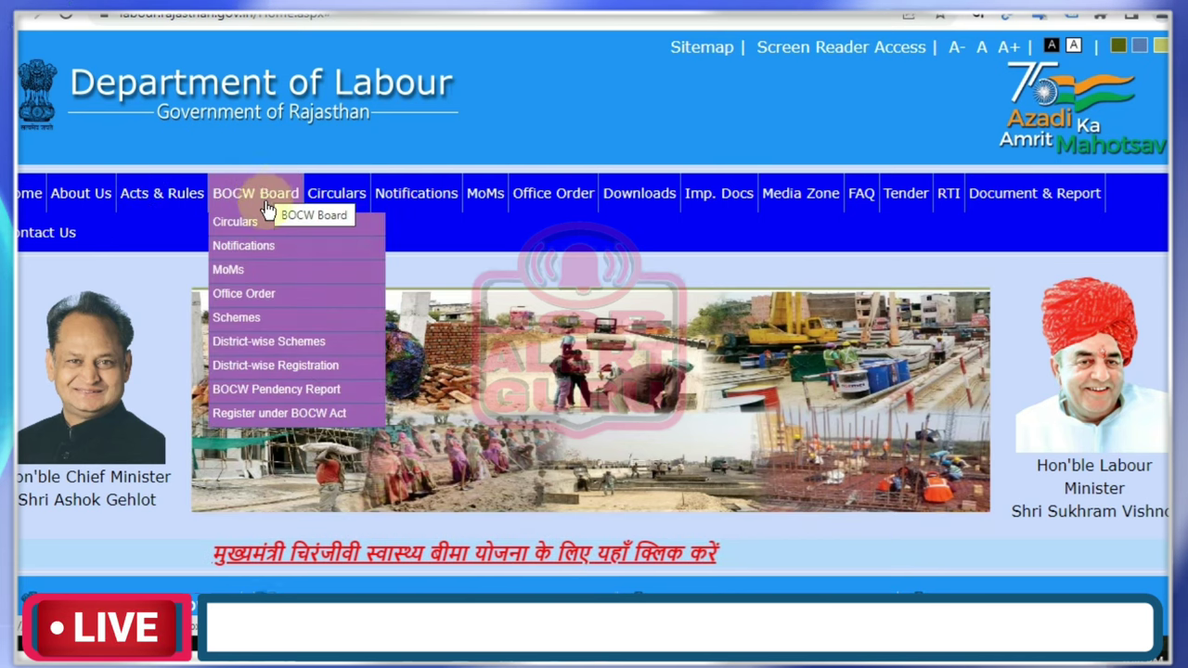
left_click(302, 343)
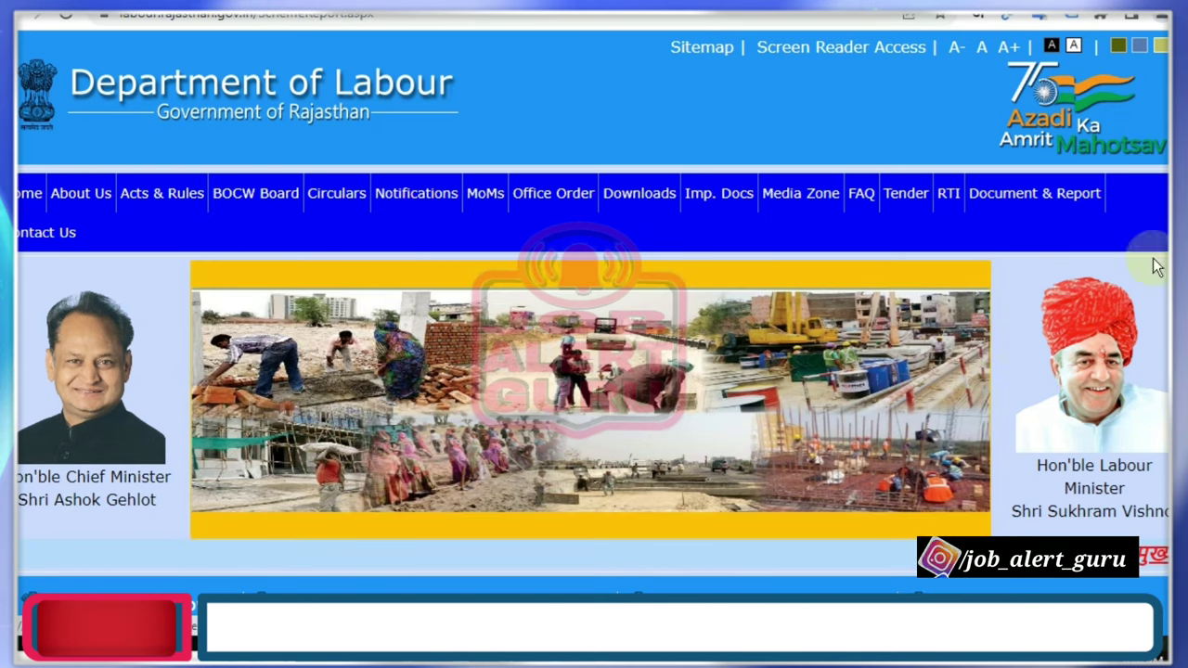
scroll(593, 371, "down", 3)
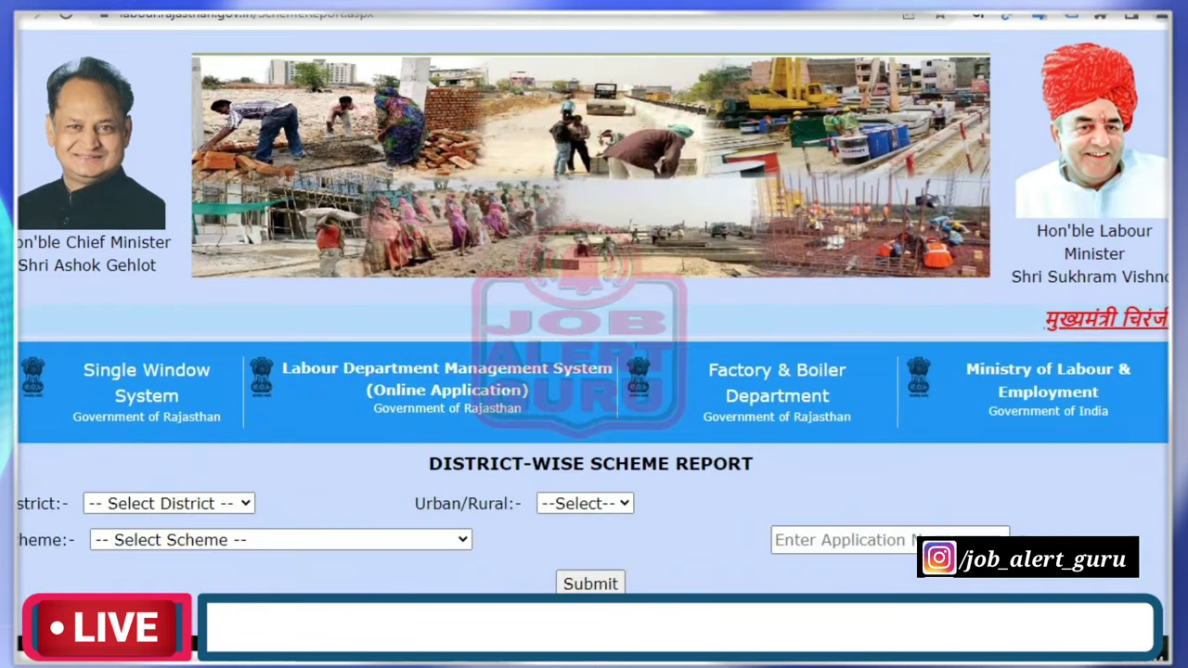
scroll(594, 371, "down", 2)
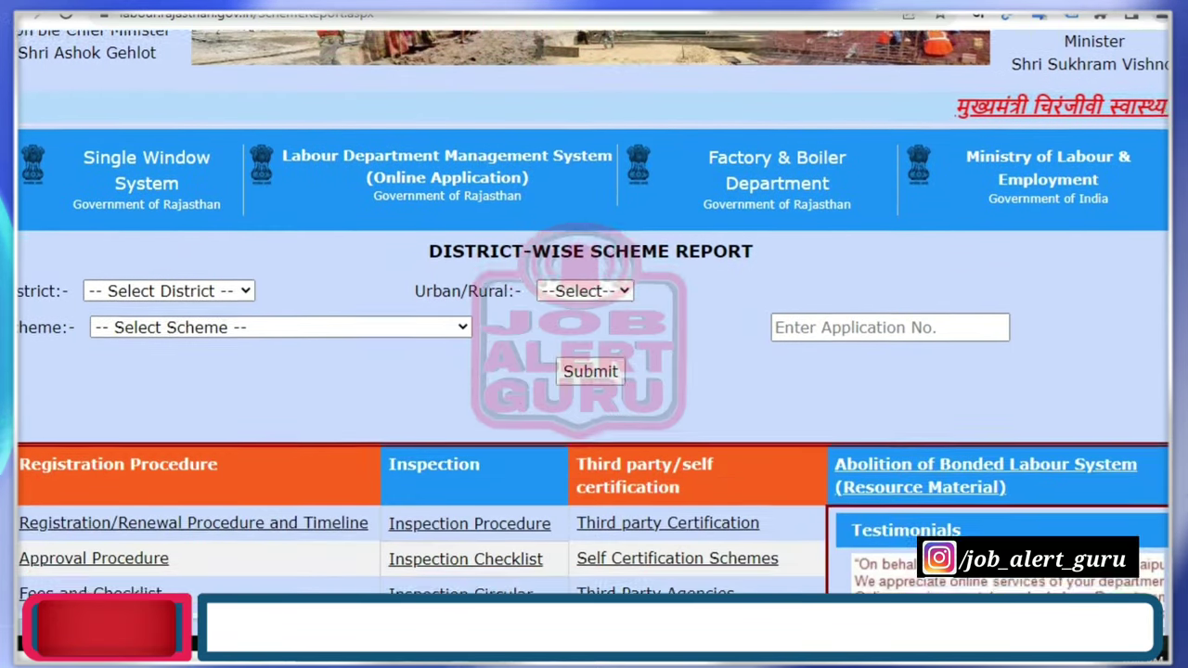
scroll(594, 371, "down", 1)
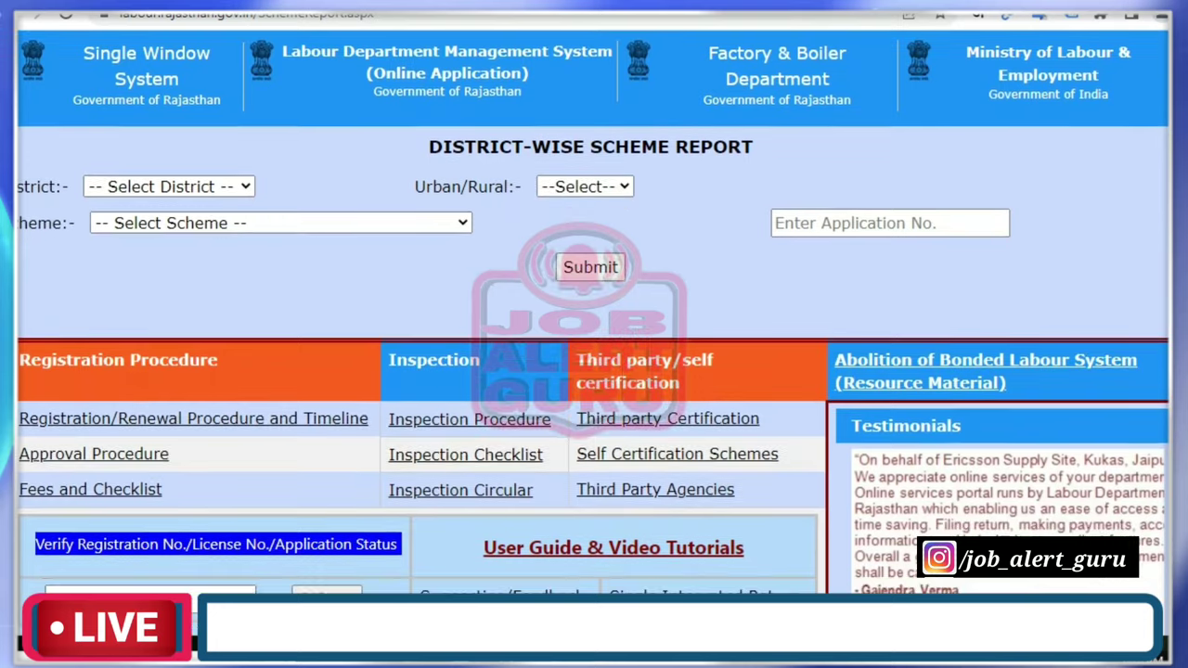
Set the report filters to district Churu, area Rural and block Sardarshahar.
left_click(163, 187)
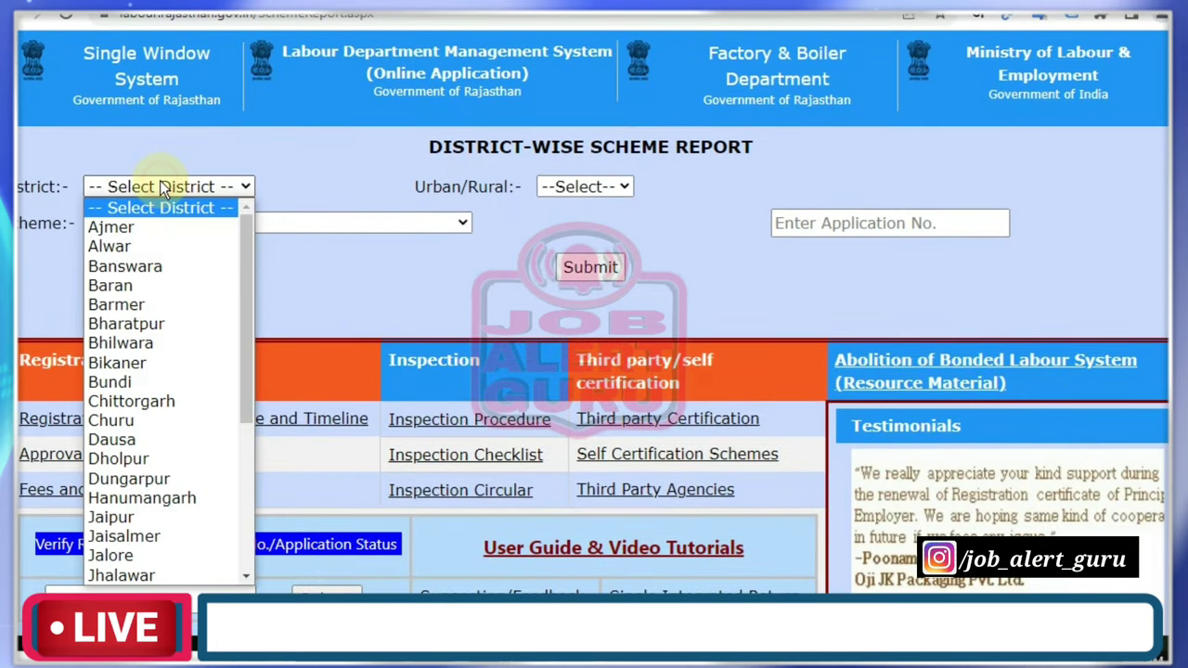
key("c")
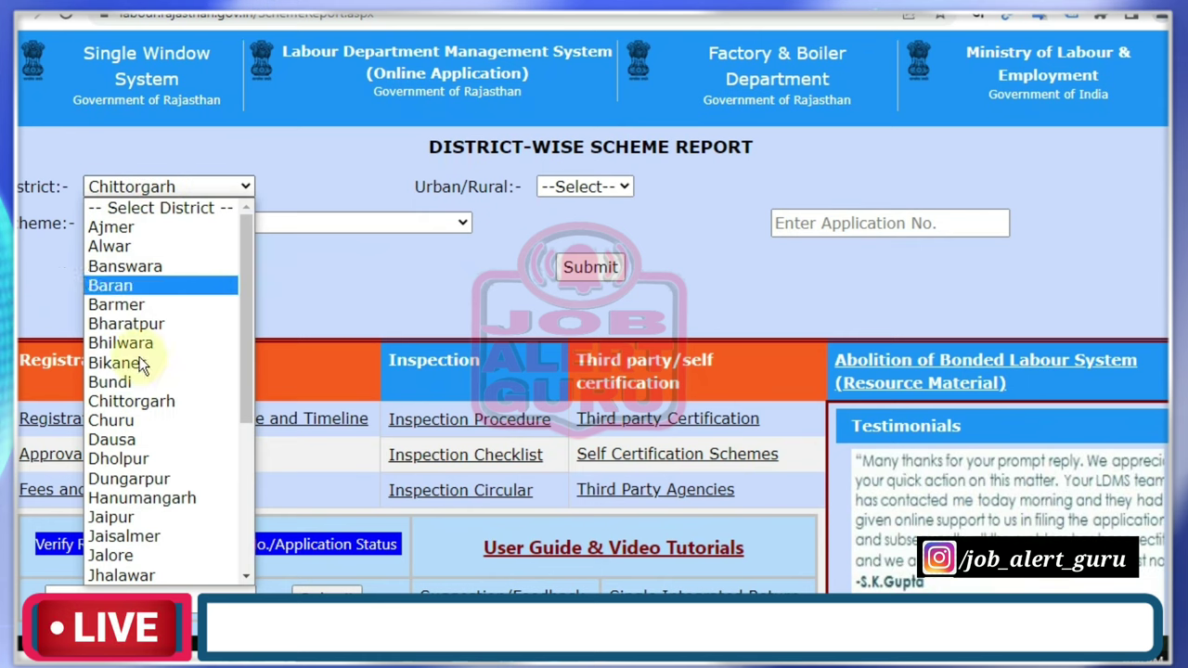
left_click(145, 420)
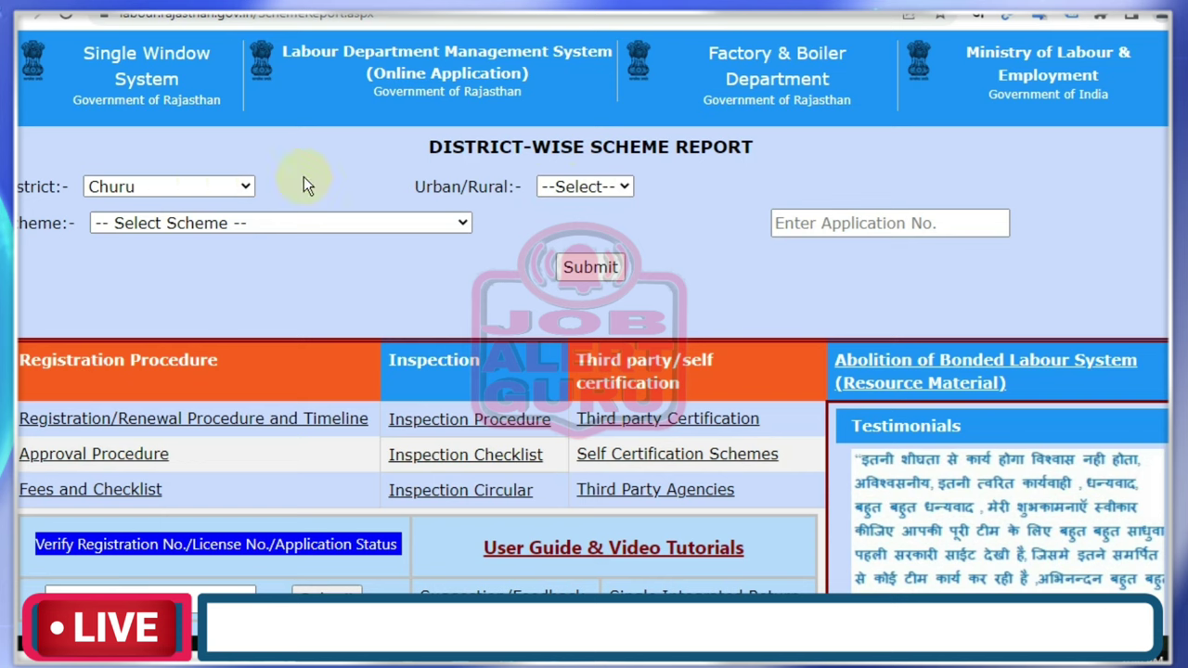
left_click(611, 186)
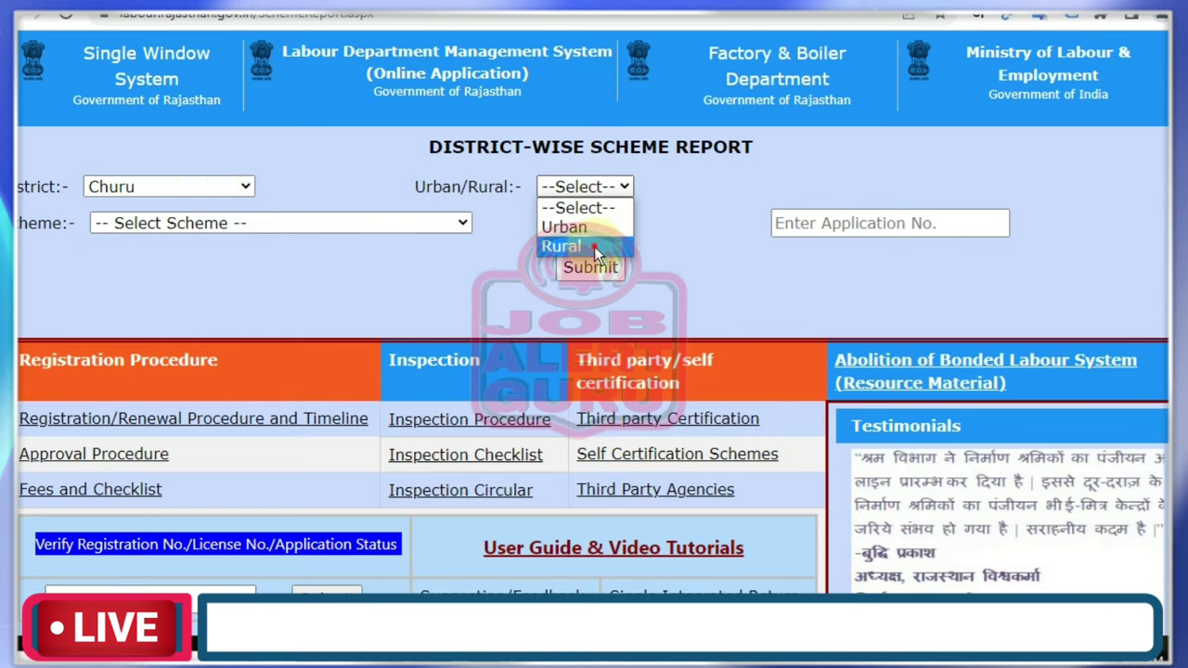
left_click(594, 246)
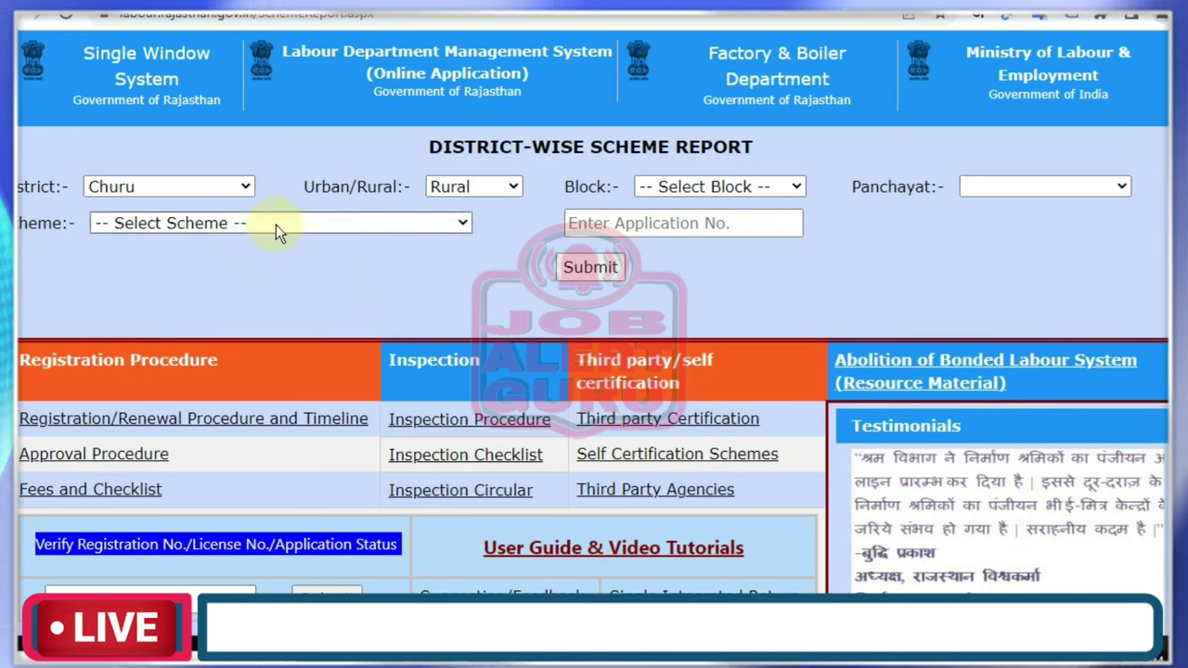
left_click(686, 185)
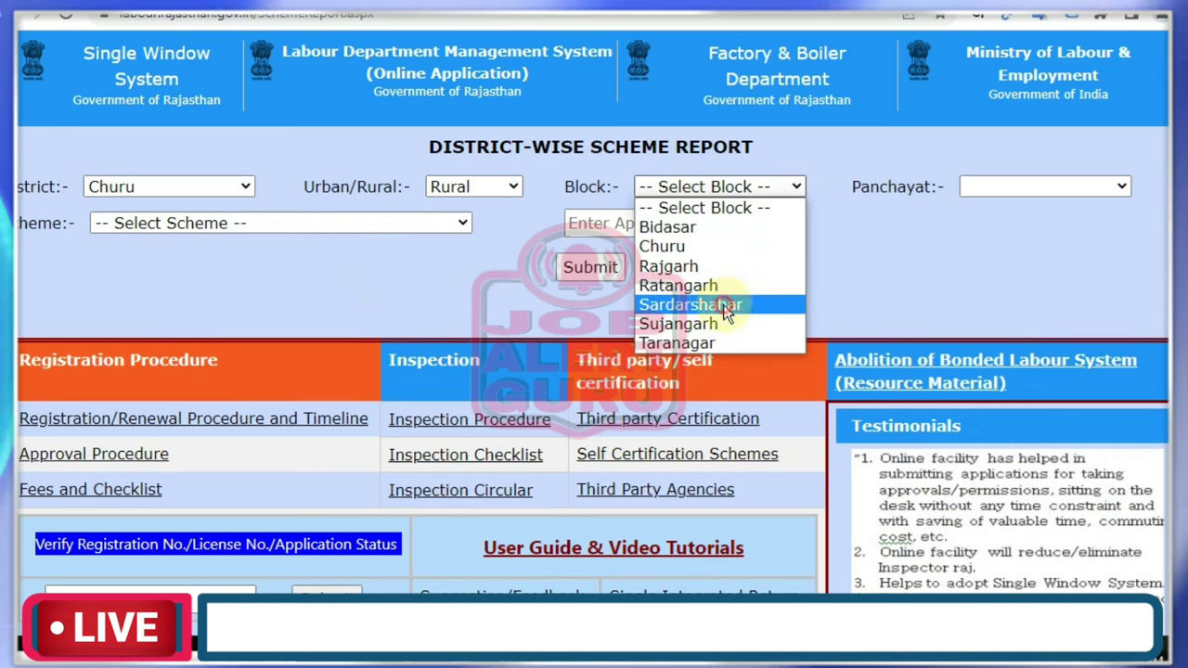
left_click(726, 313)
Leave the panchayat unset and switch the district to Ajmer instead.
left_click(1042, 191)
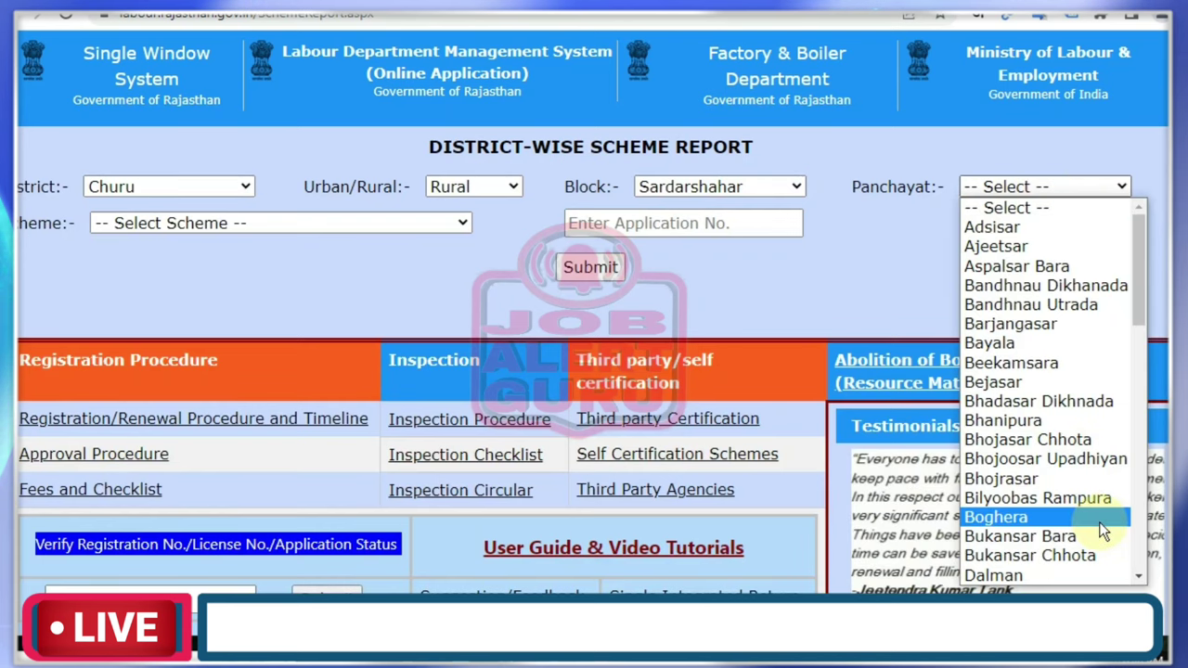
left_click(169, 187)
left_click(174, 190)
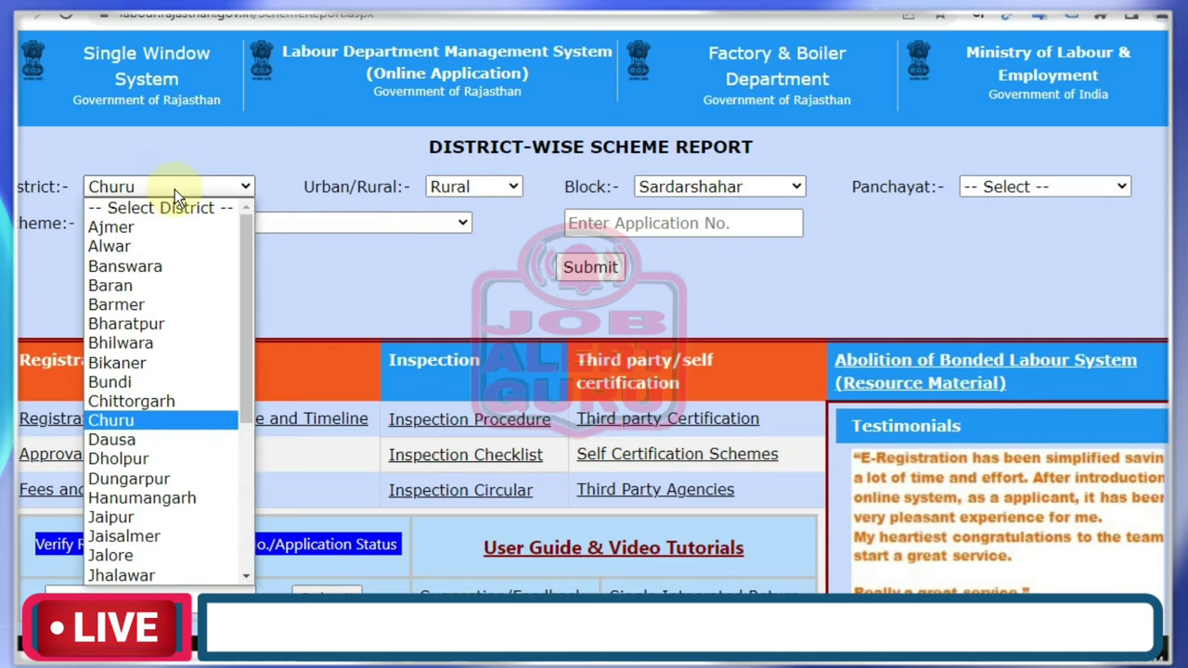
key("a")
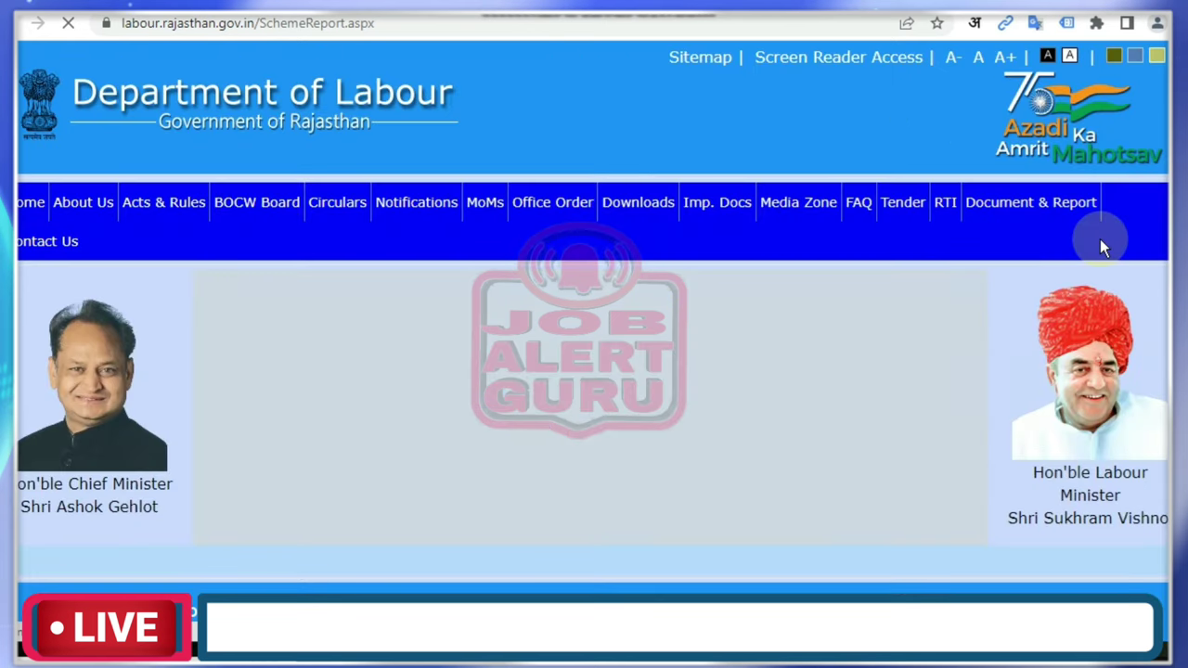
Review the Ajmer results table, highlighting the Accepted status in the first and last rows.
scroll(594, 371, "down", 5)
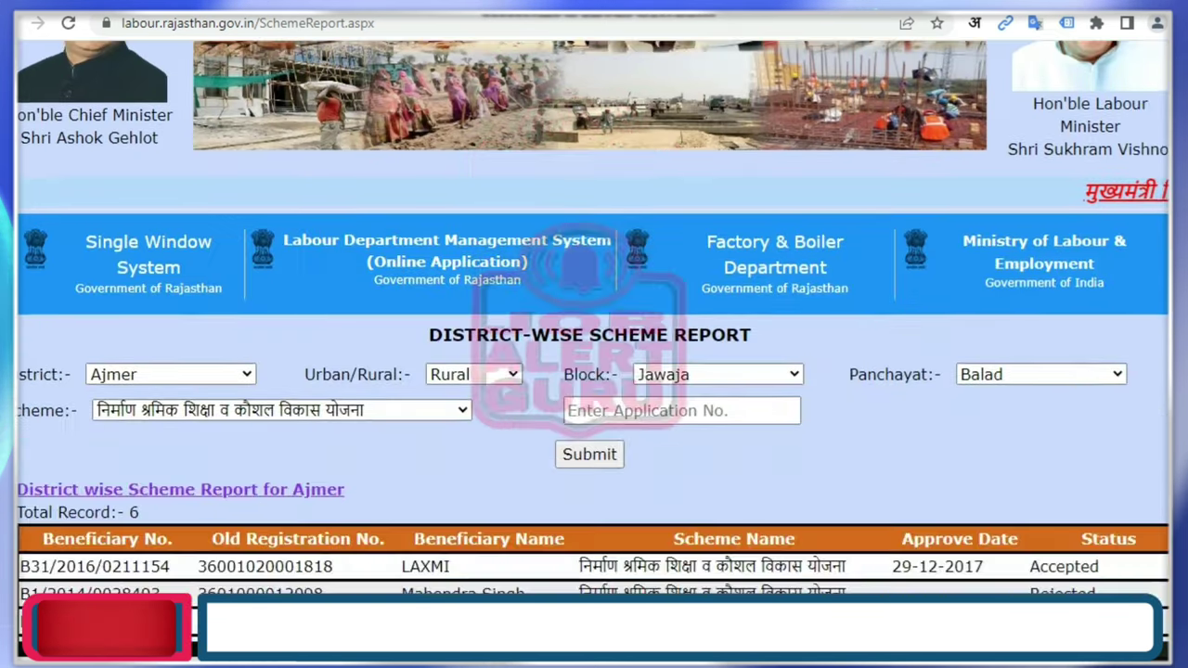
scroll(594, 371, "down", 1)
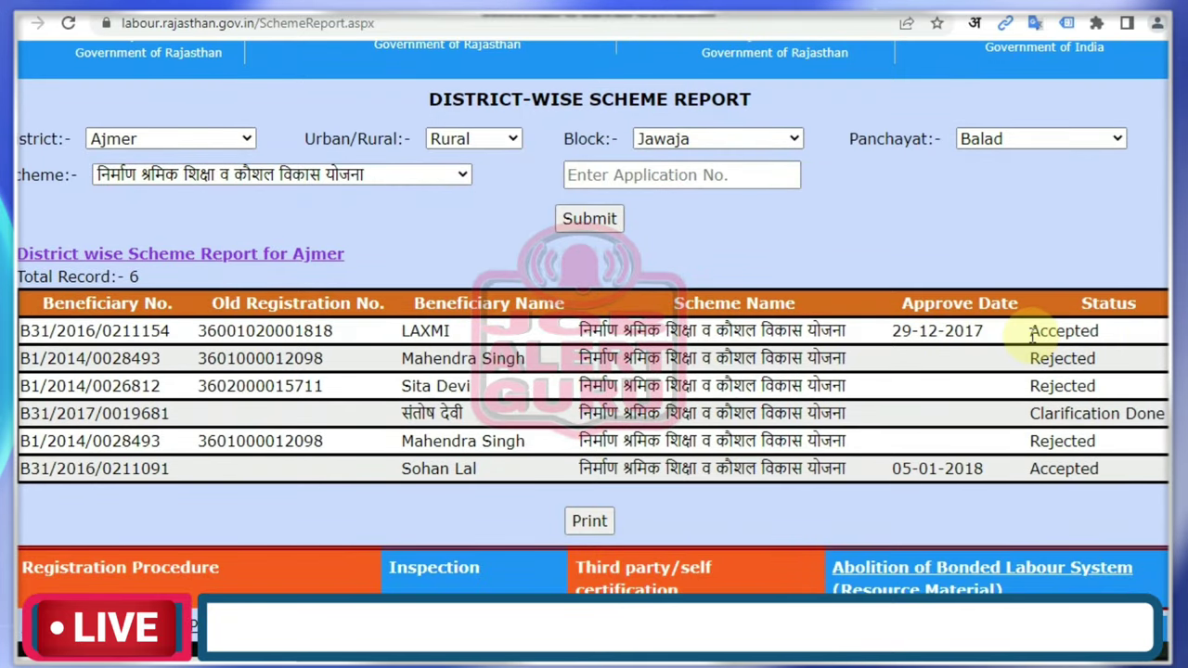
left_click_drag(1030, 331, 1095, 332)
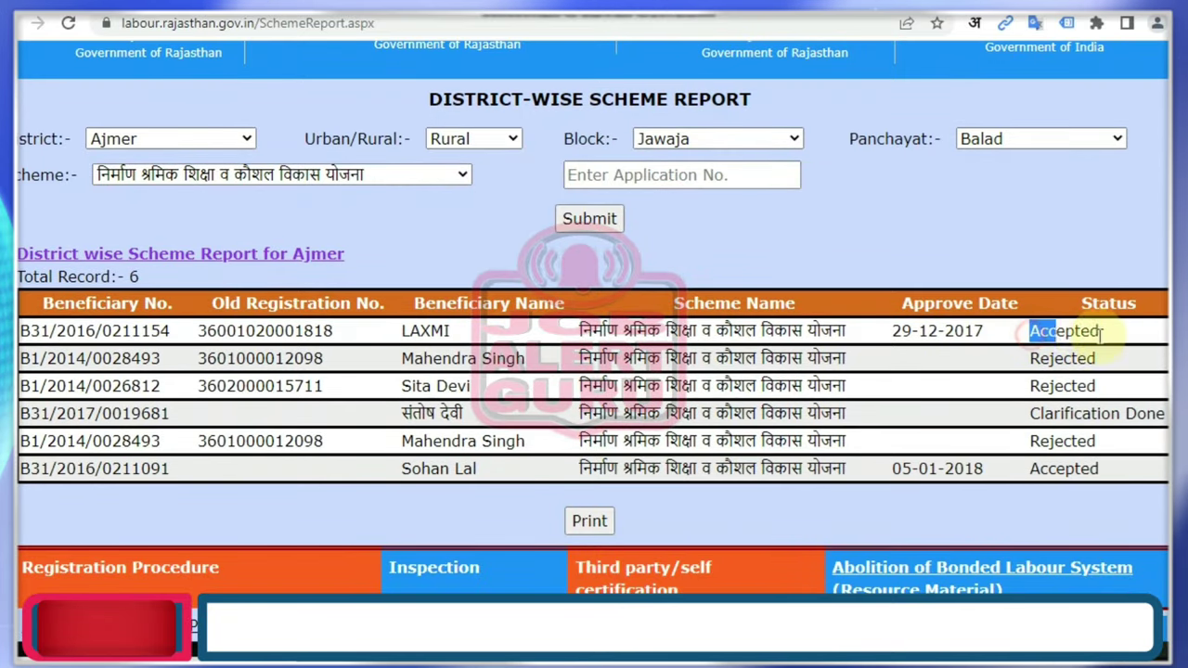
left_click(1034, 414)
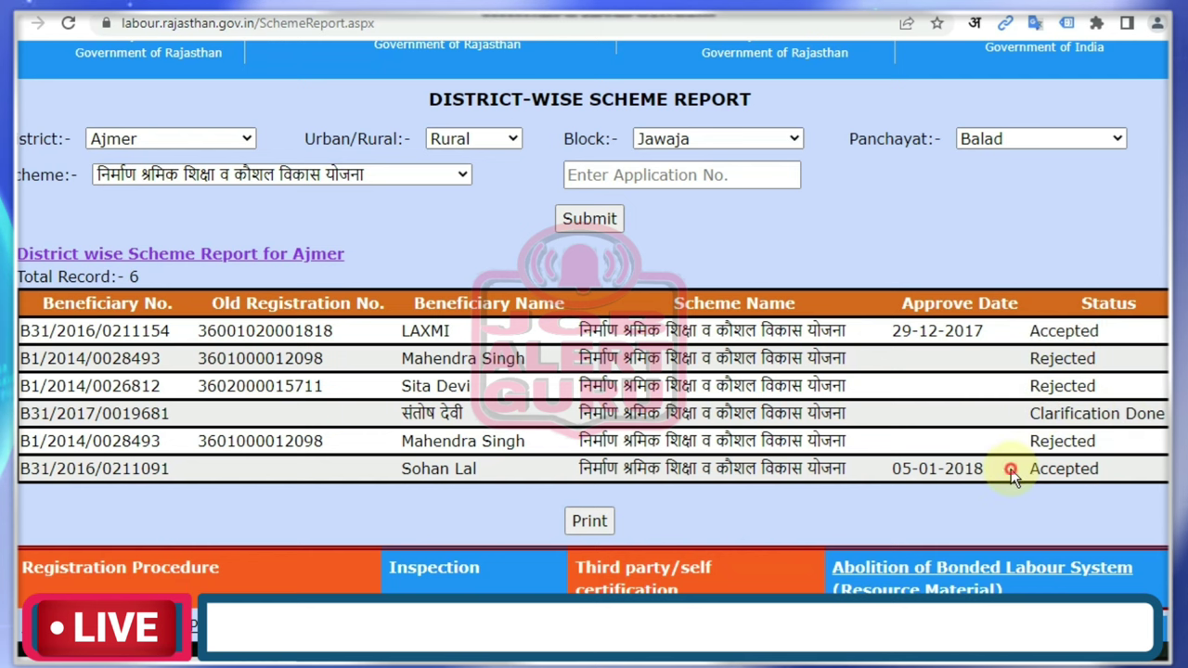
left_click_drag(1011, 472, 1093, 470)
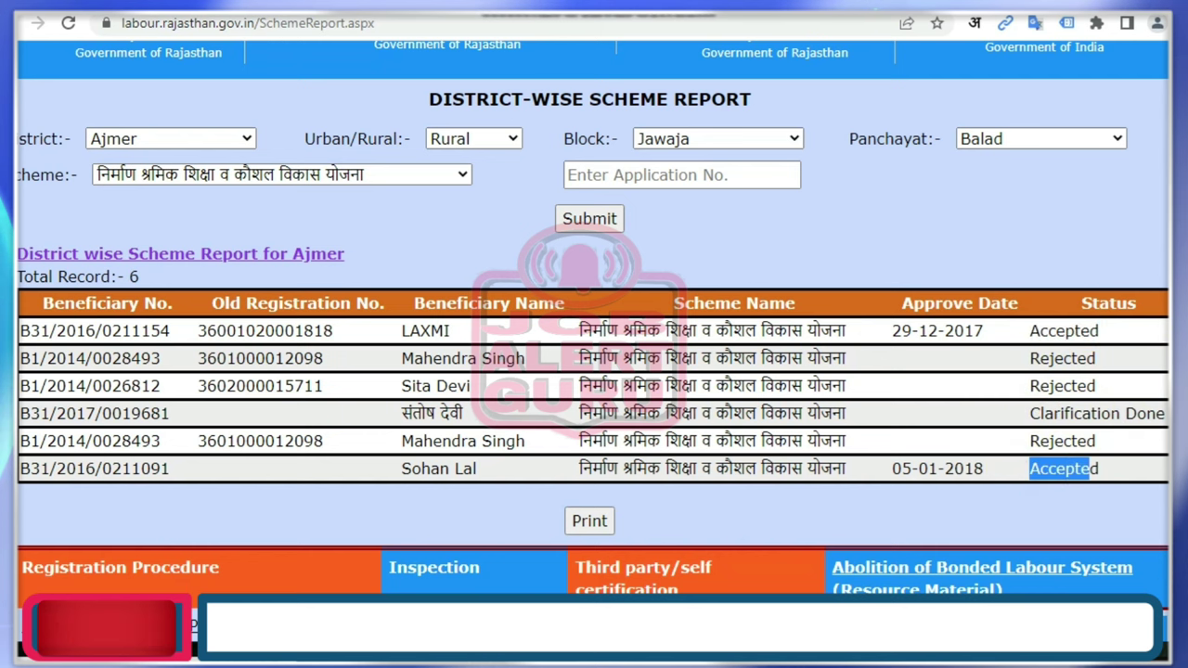
scroll(594, 371, "up", 3)
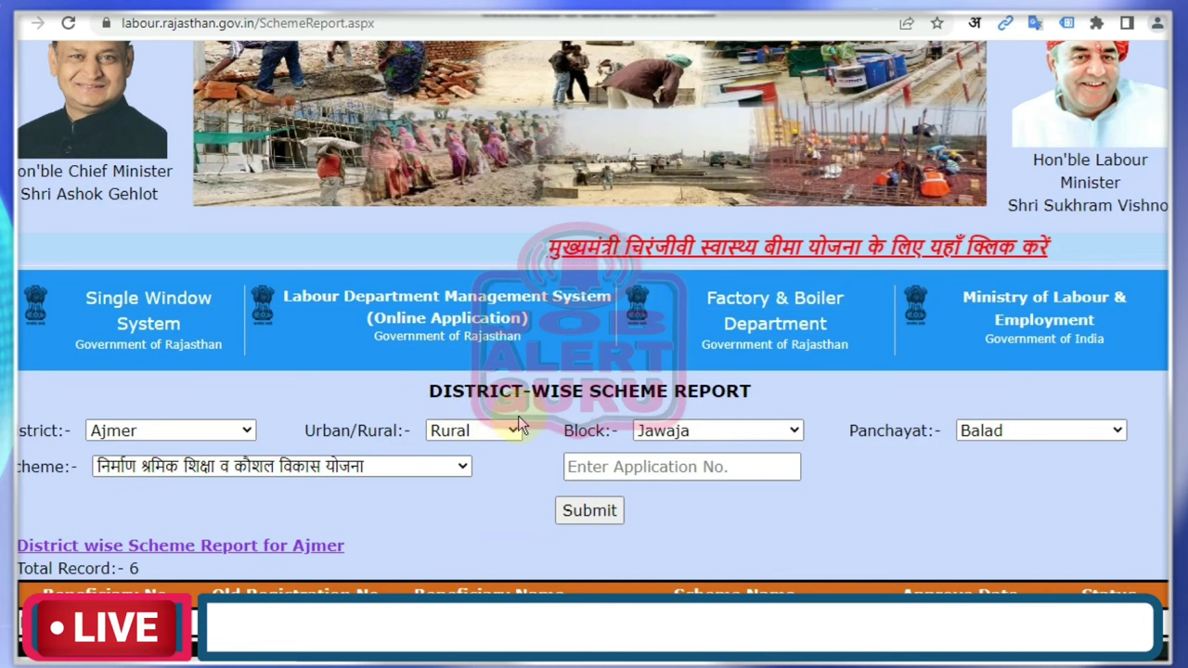
Filter the report to Churu, Sardarshahar block, Udsar Lodera panchayat and submit it.
left_click(147, 430)
key("c")
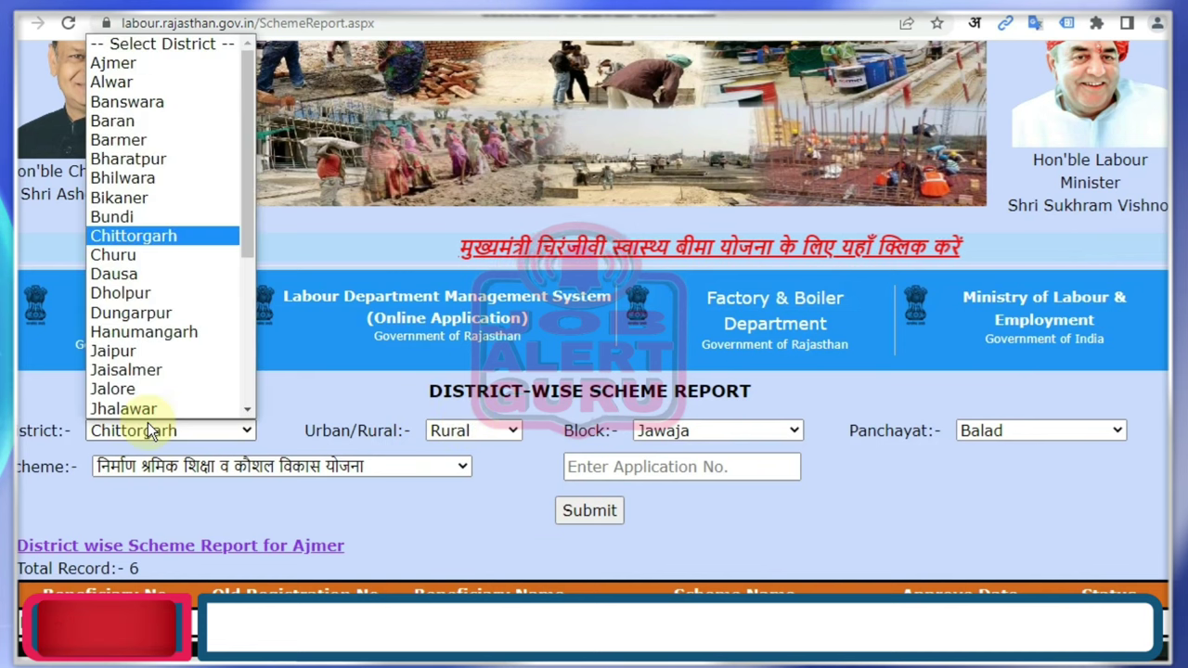
key("Down")
key("Return")
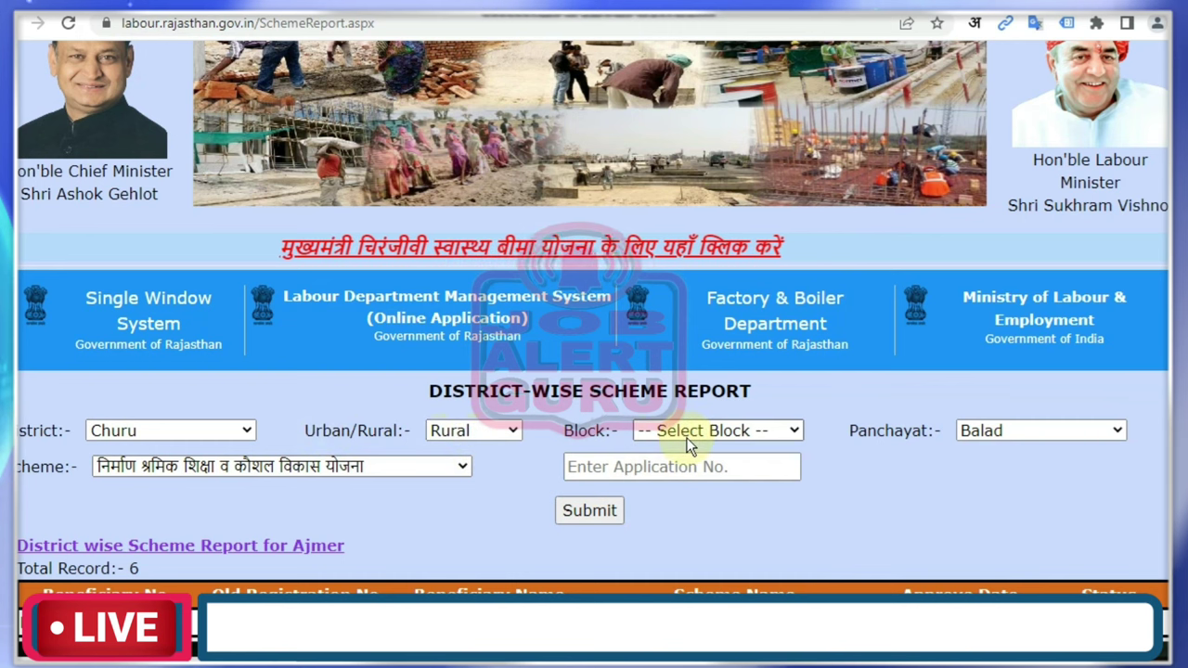
left_click(687, 442)
left_click(702, 544)
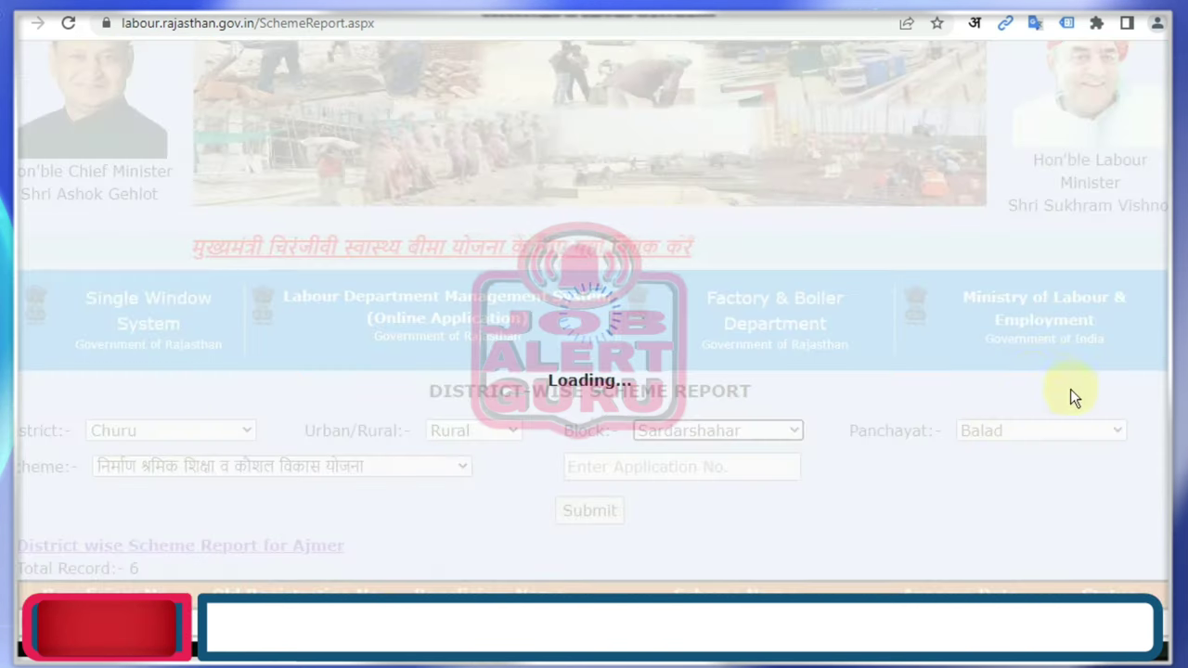
left_click(1026, 430)
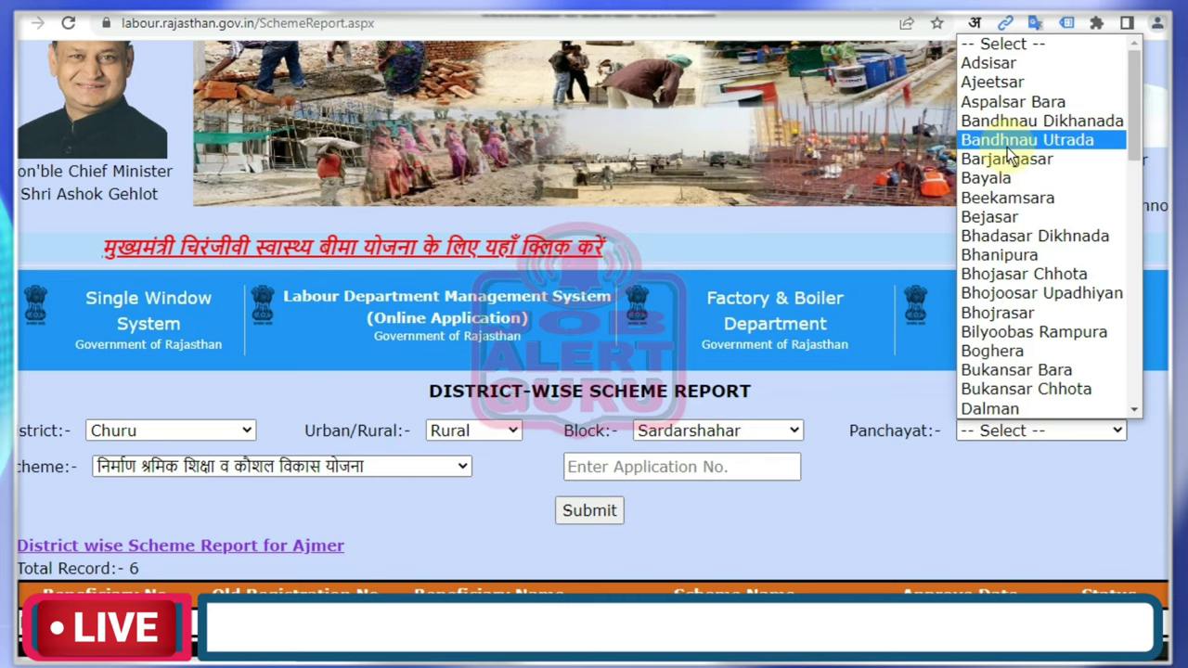
key("u")
key("Return")
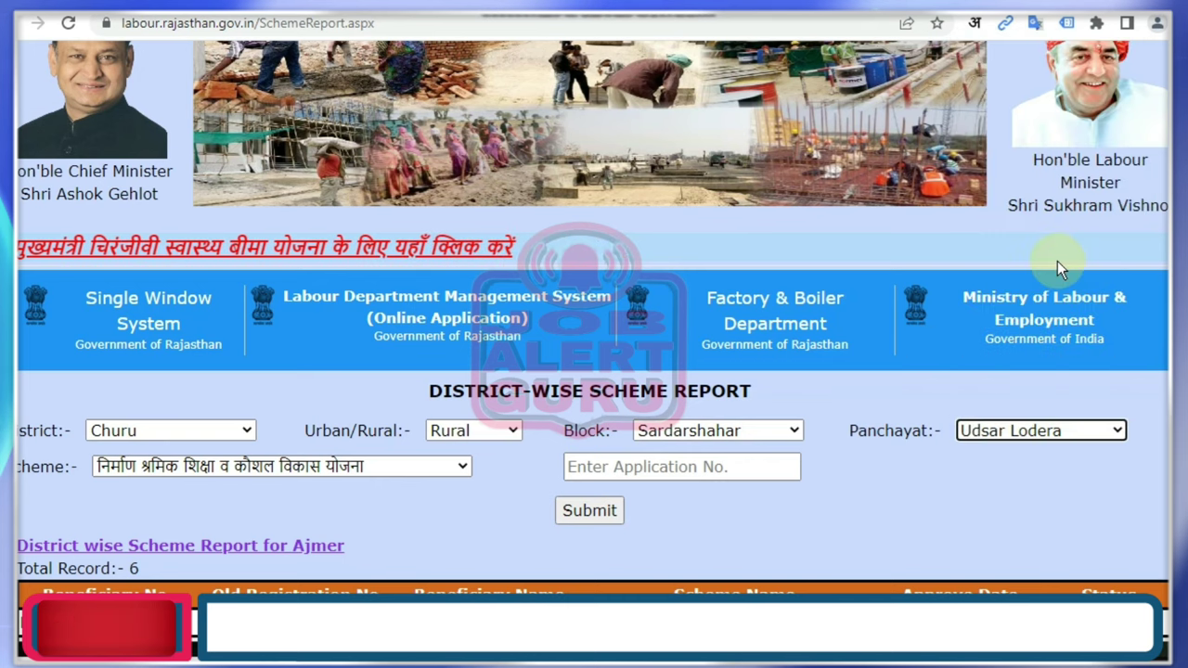
left_click(587, 513)
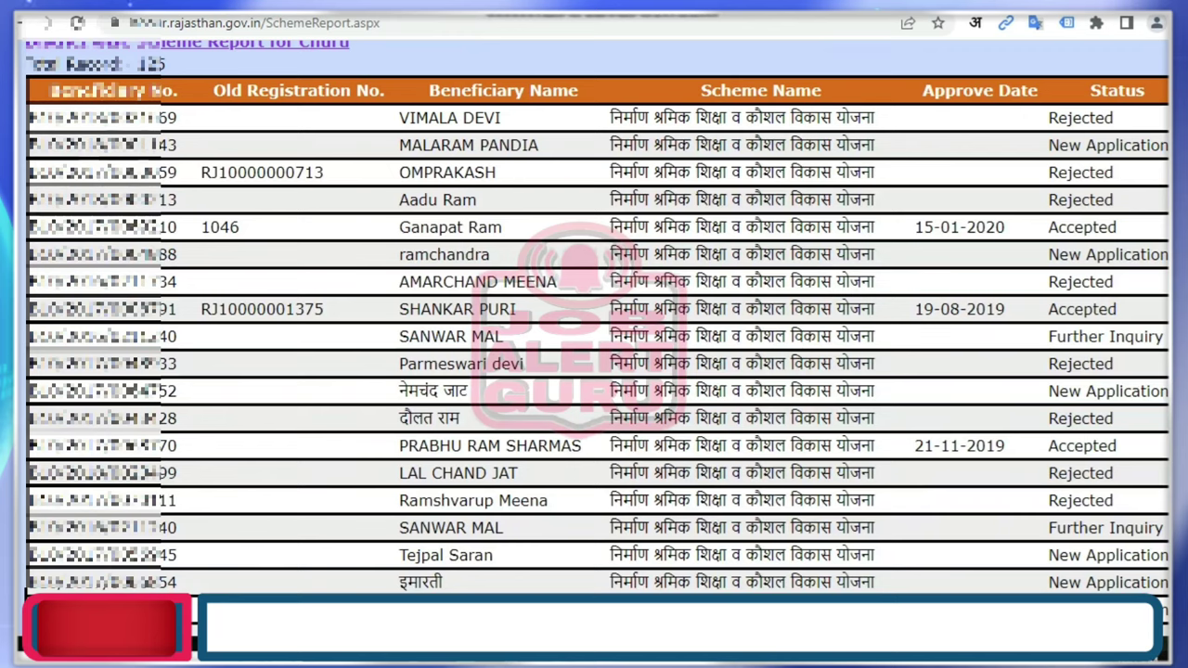
left_click_drag(1047, 149, 1090, 258)
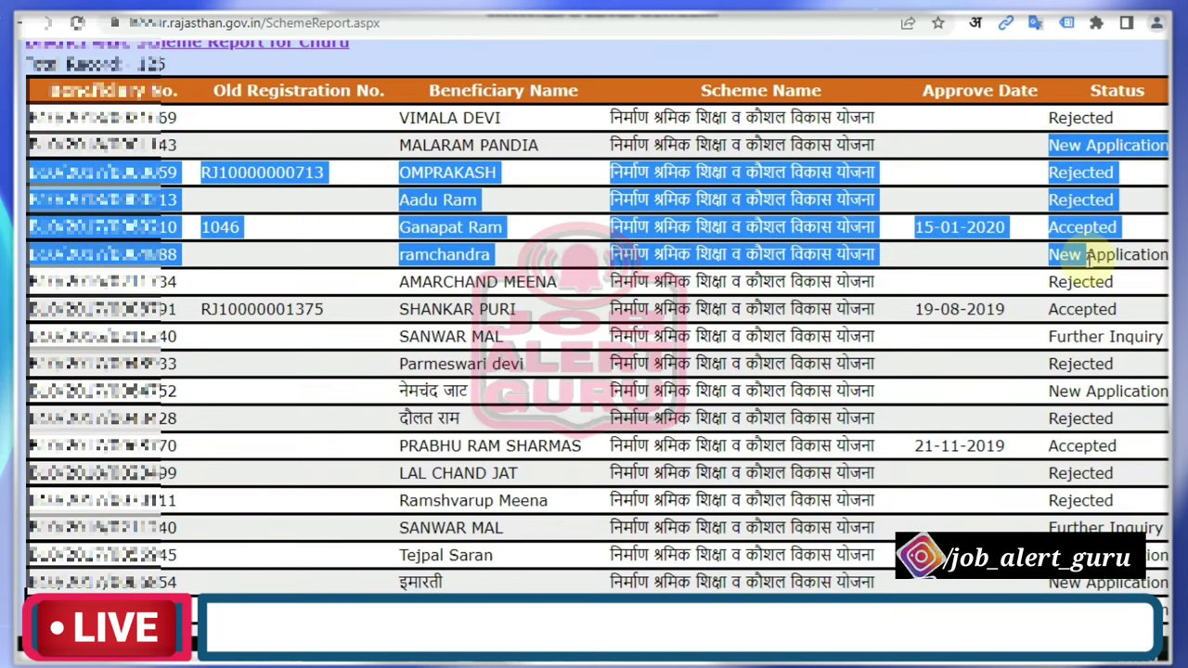
left_click(1068, 306)
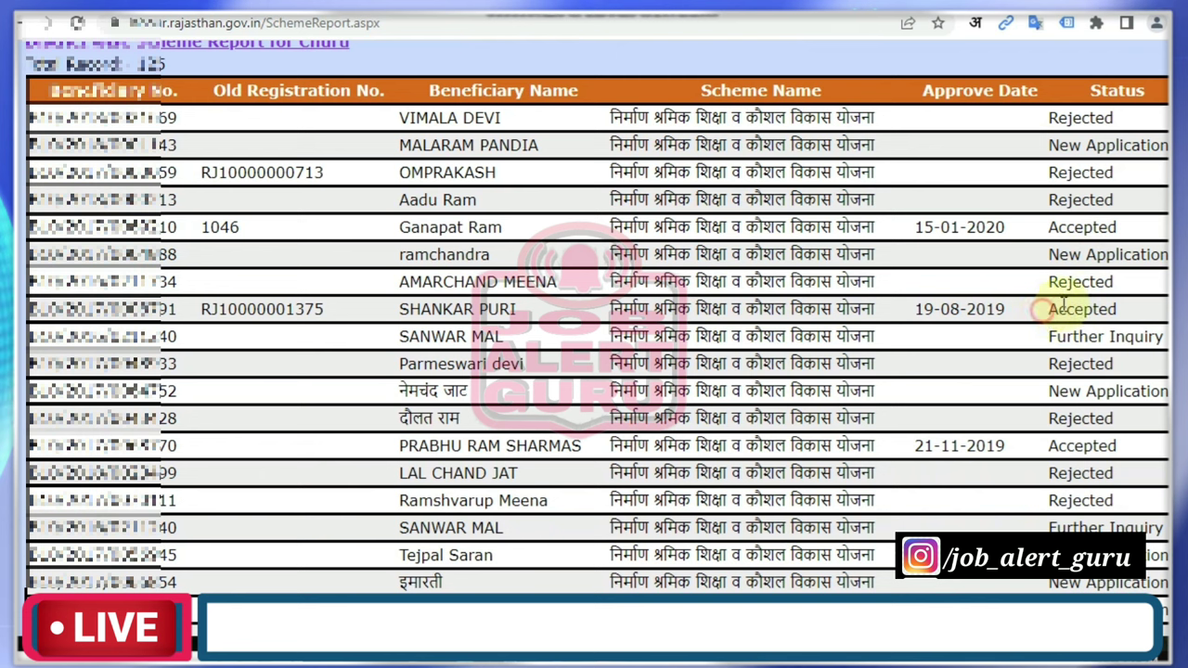
left_click_drag(1062, 306, 1139, 306)
scroll(1139, 306, "down", 1)
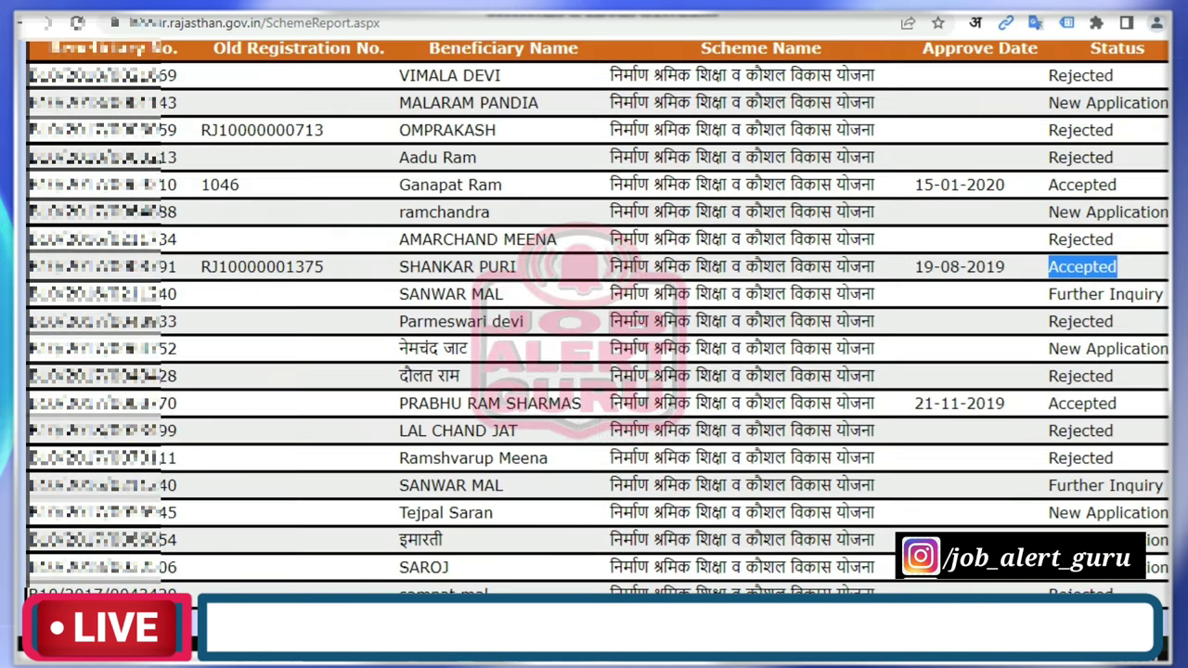
scroll(594, 316, "down", 3)
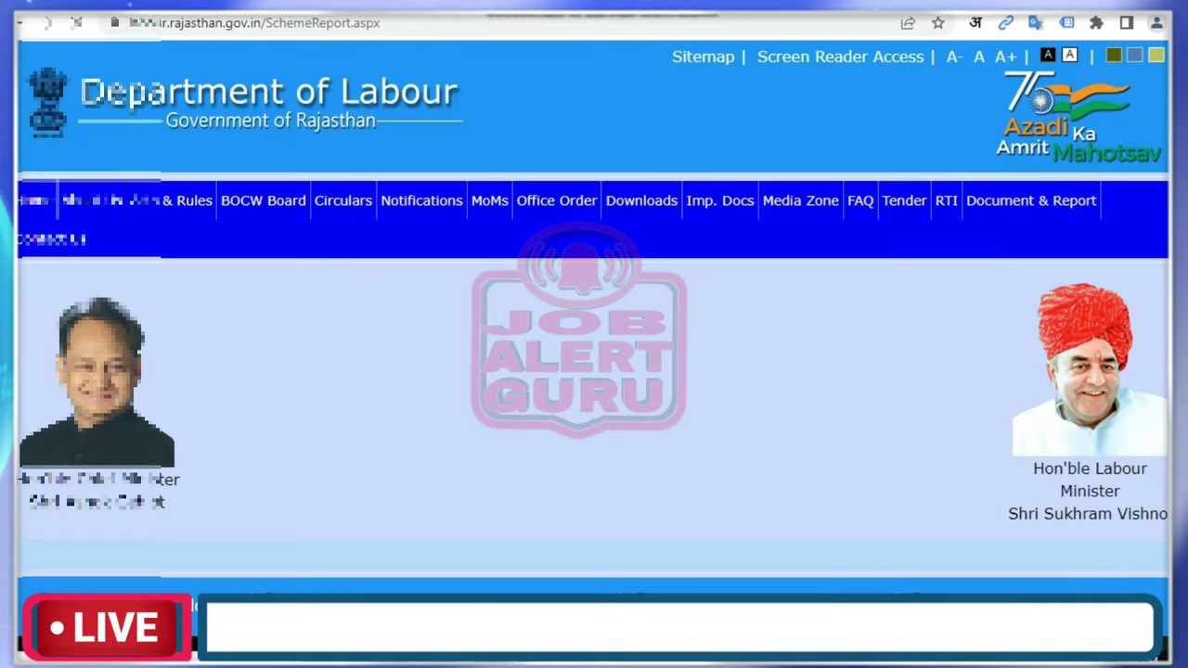
scroll(594, 371, "down", 5)
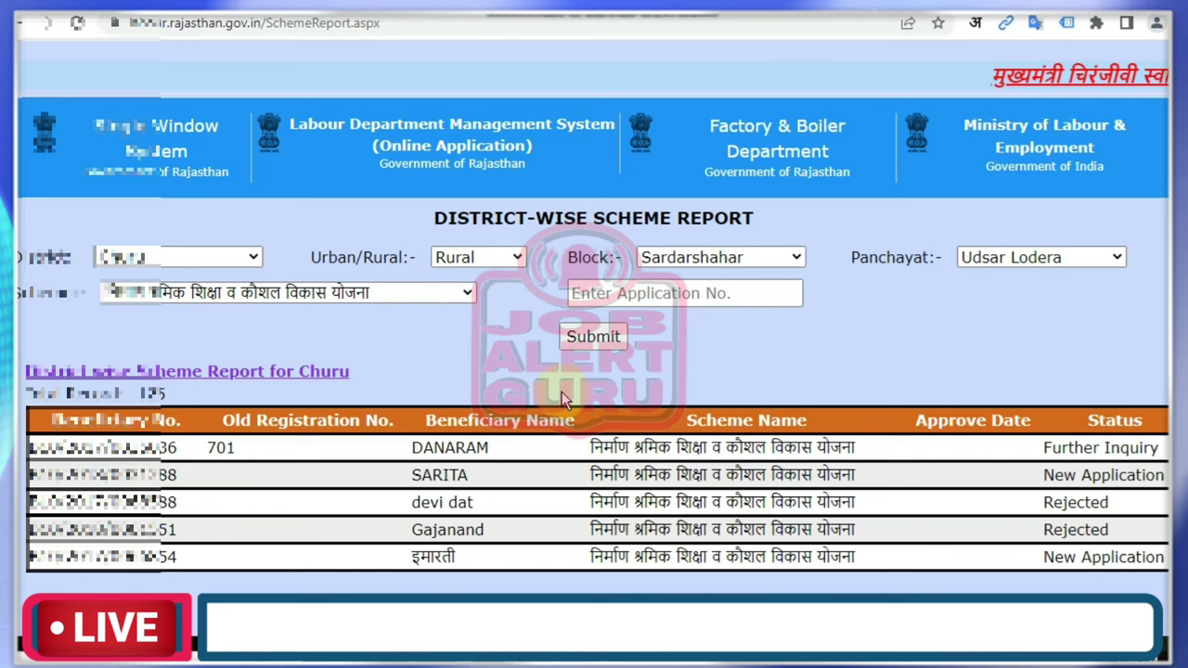
left_click_drag(444, 447, 732, 451)
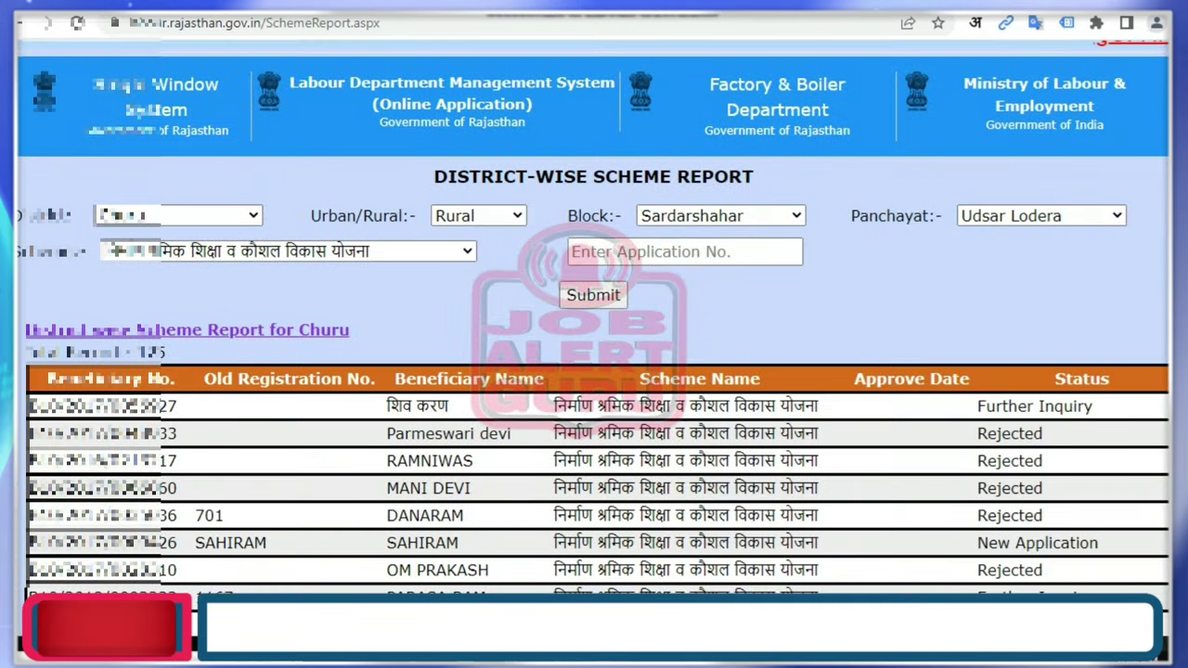
scroll(594, 353, "down", 5)
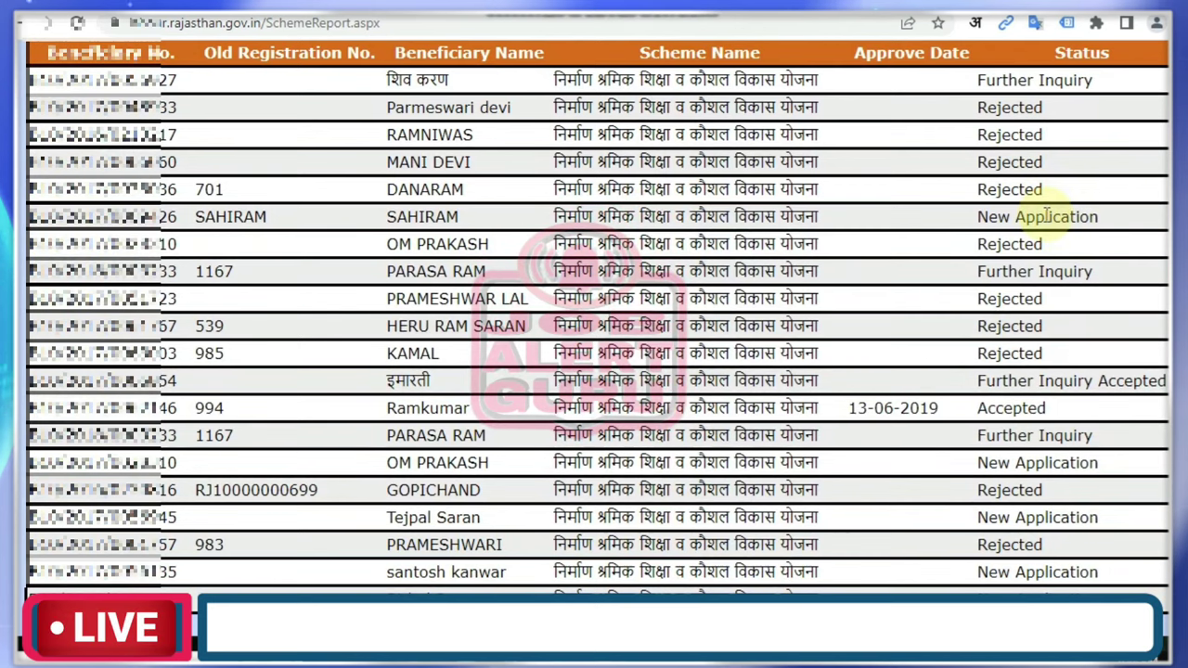
left_click_drag(1046, 216, 1144, 366)
left_click(1027, 405)
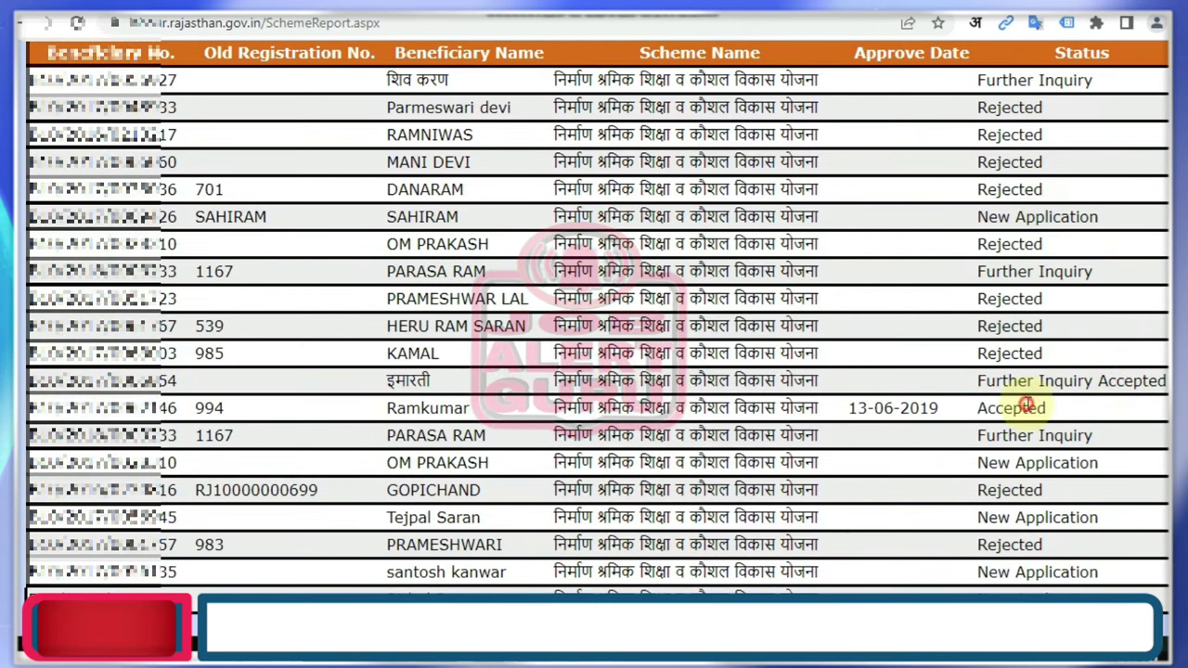
left_click_drag(1027, 406, 986, 407)
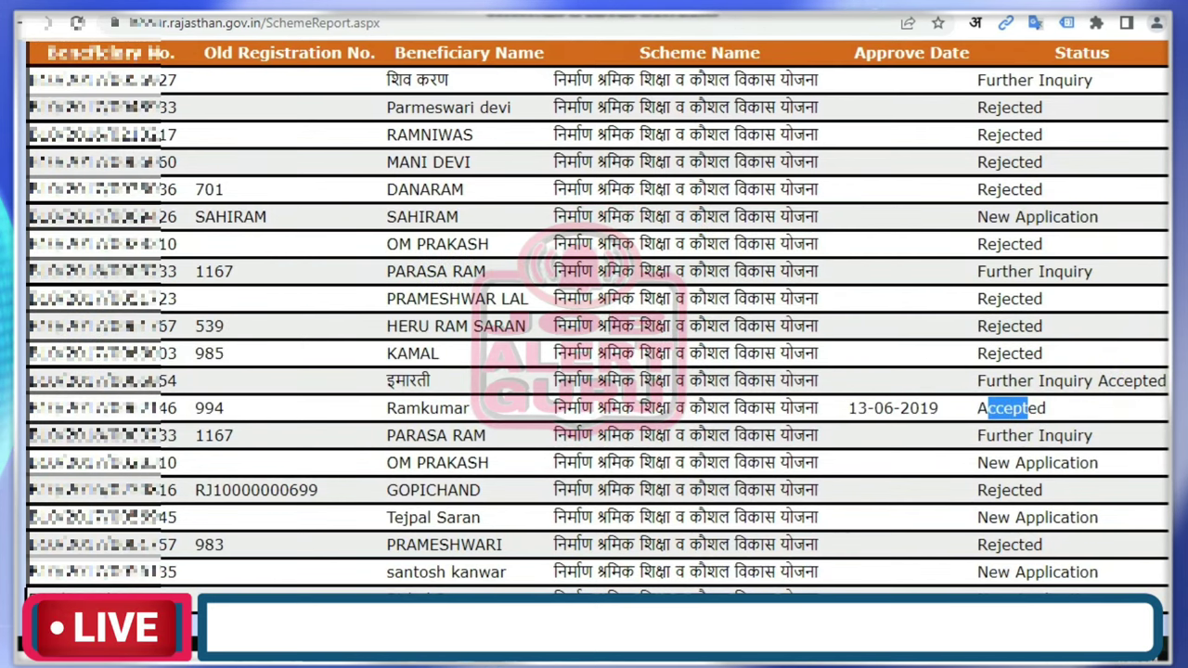
scroll(594, 352, "down", 5)
scroll(593, 352, "up", 5)
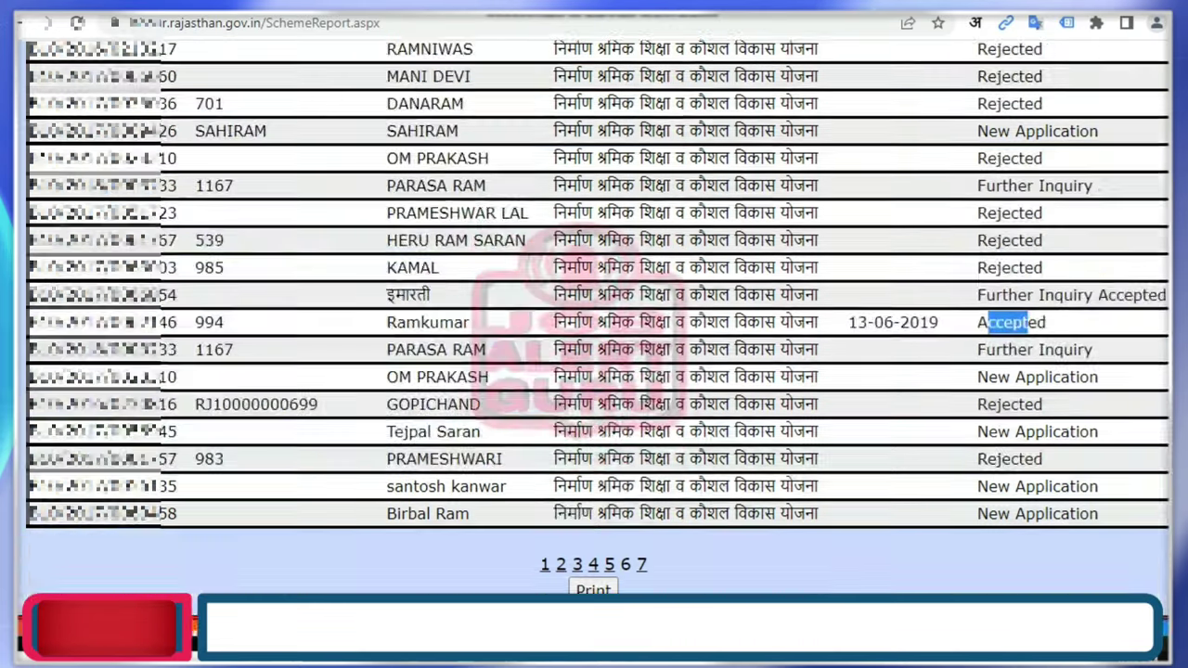
scroll(594, 353, "down", 2)
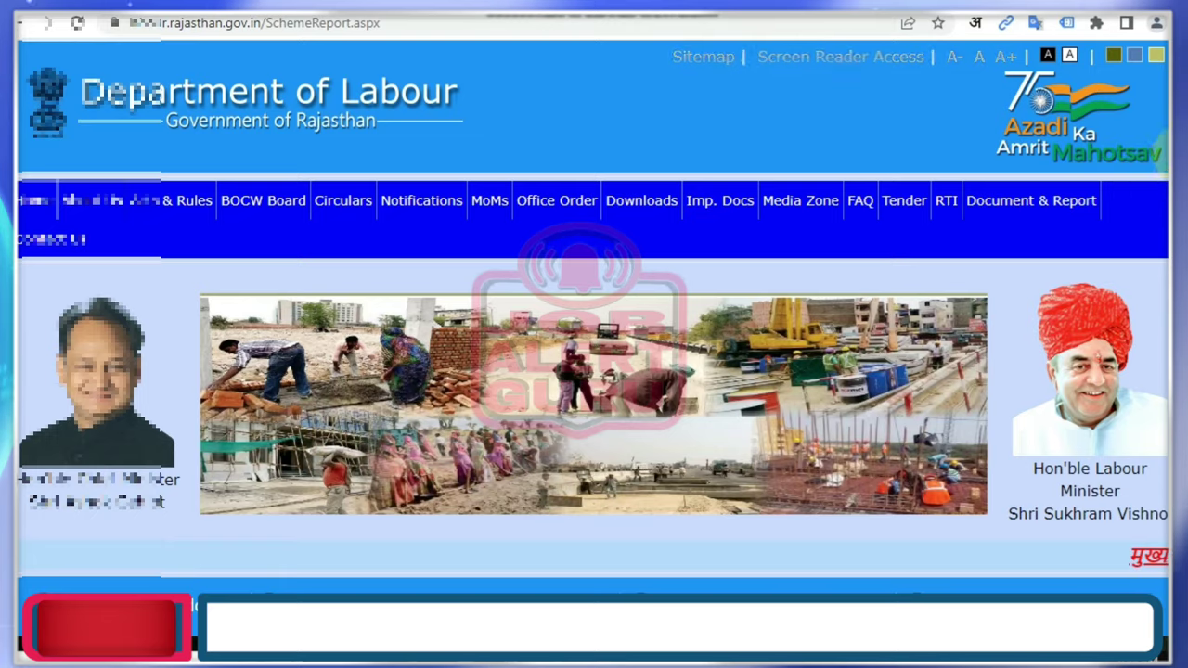
scroll(593, 371, "down", 7)
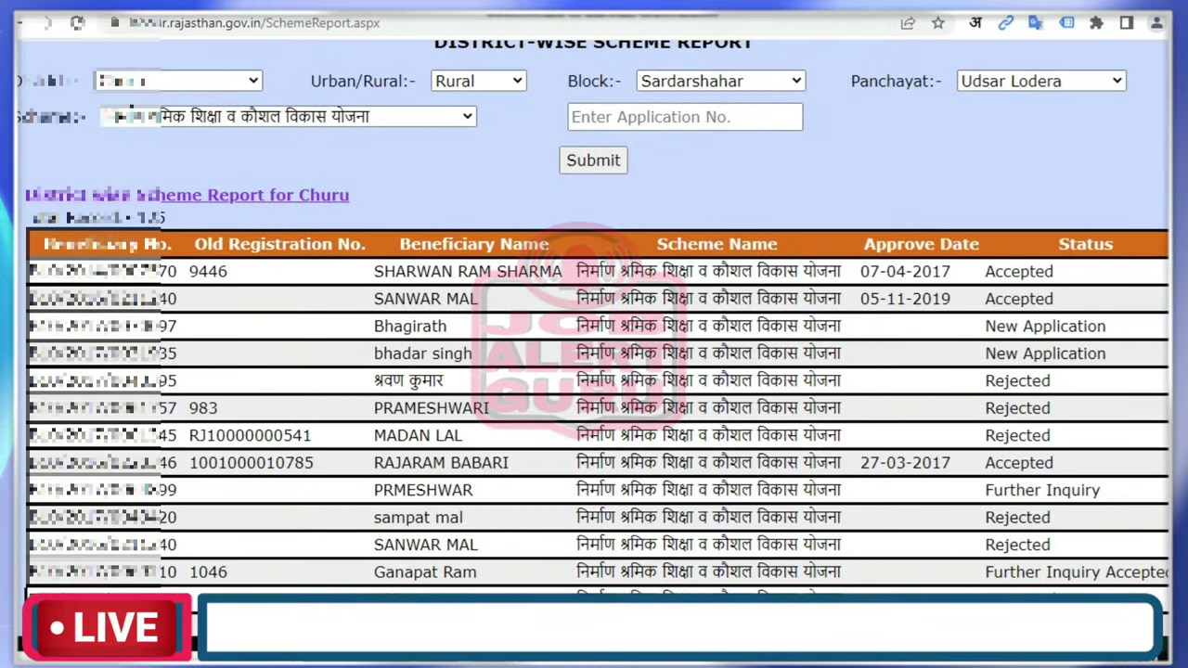
scroll(594, 371, "down", 4)
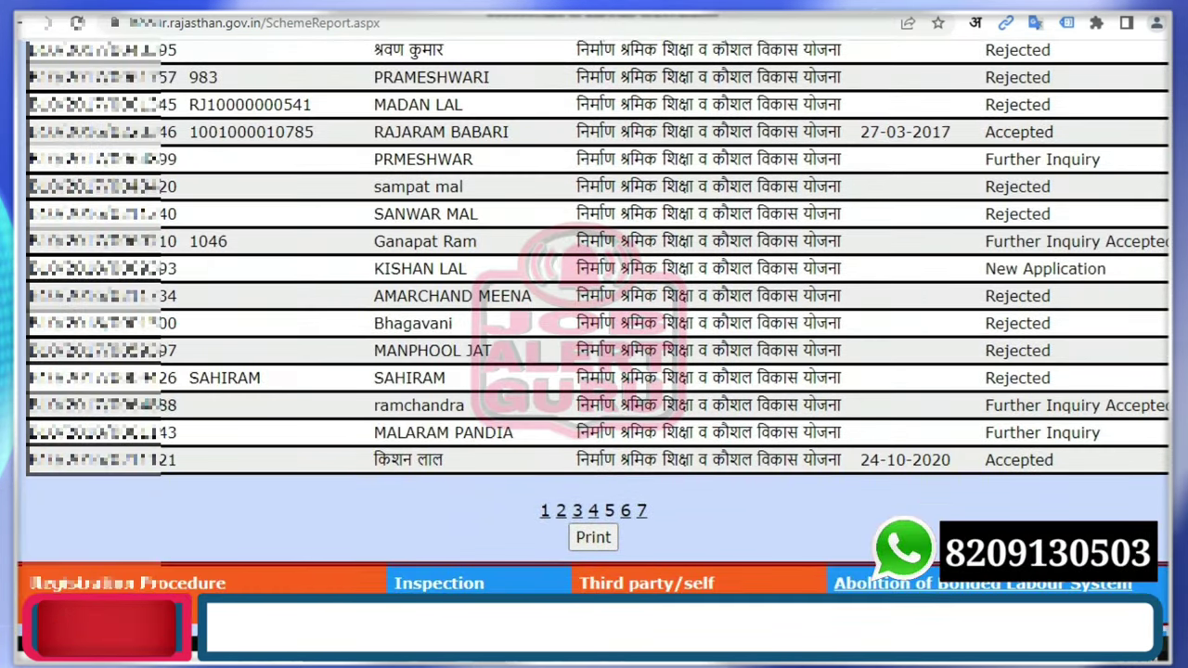
scroll(593, 371, "up", 10)
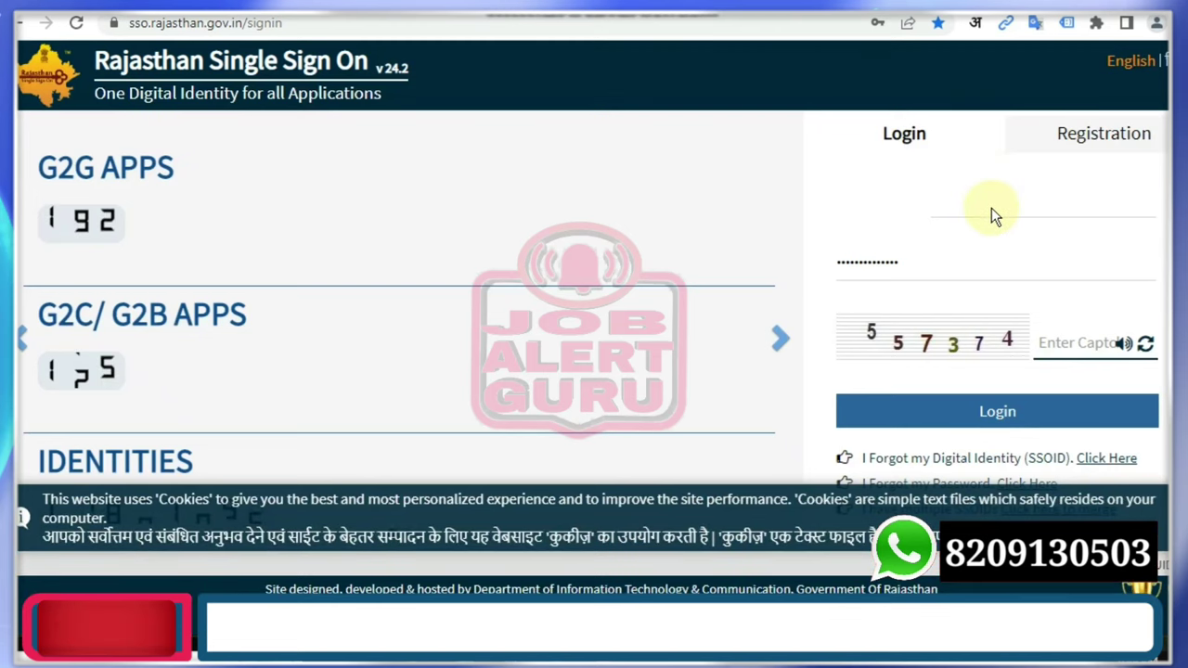
Enter the captcha answer and log in to the Rajasthan SSO dashboard.
left_click(1056, 345)
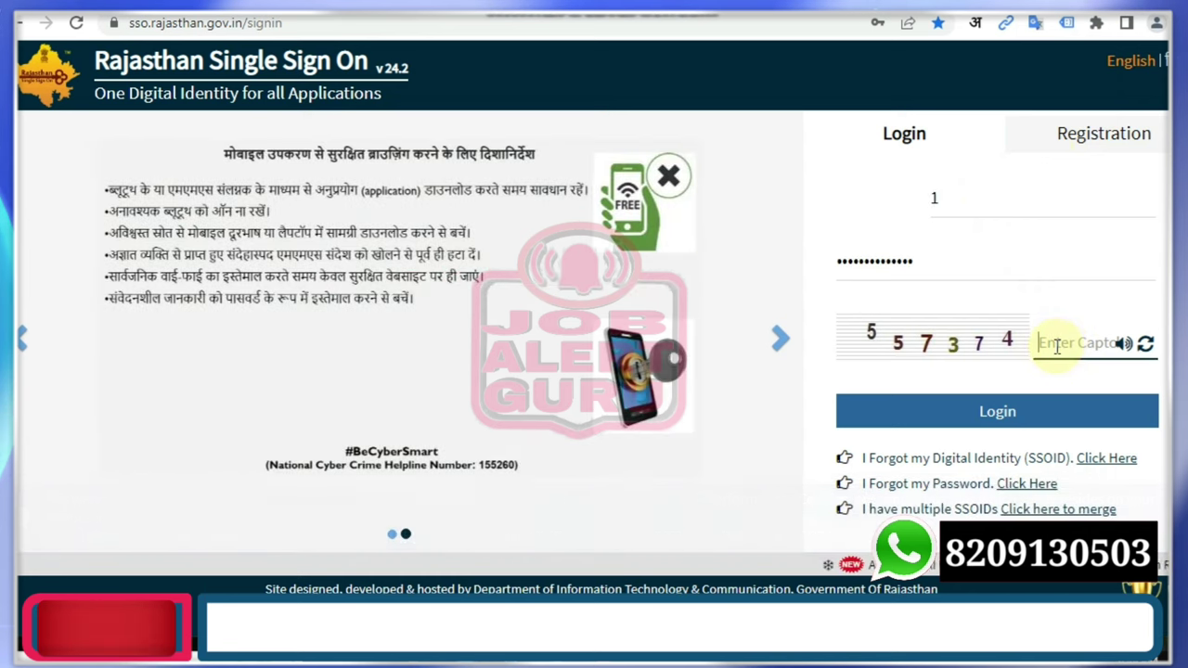
type("557374")
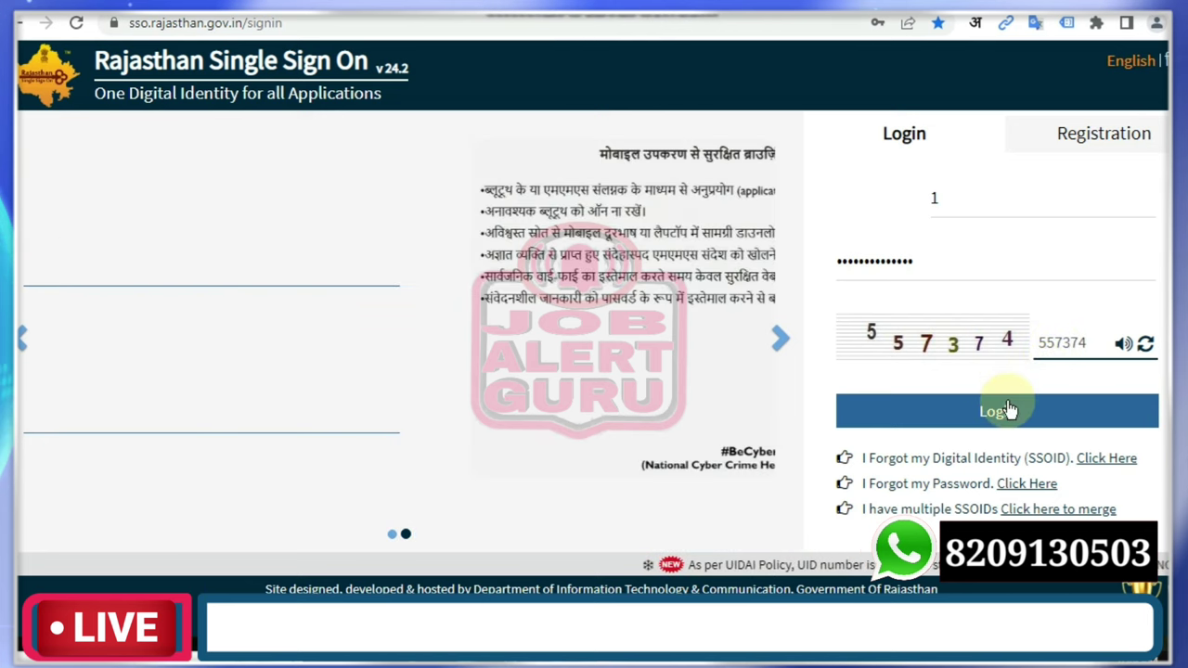
left_click(1008, 403)
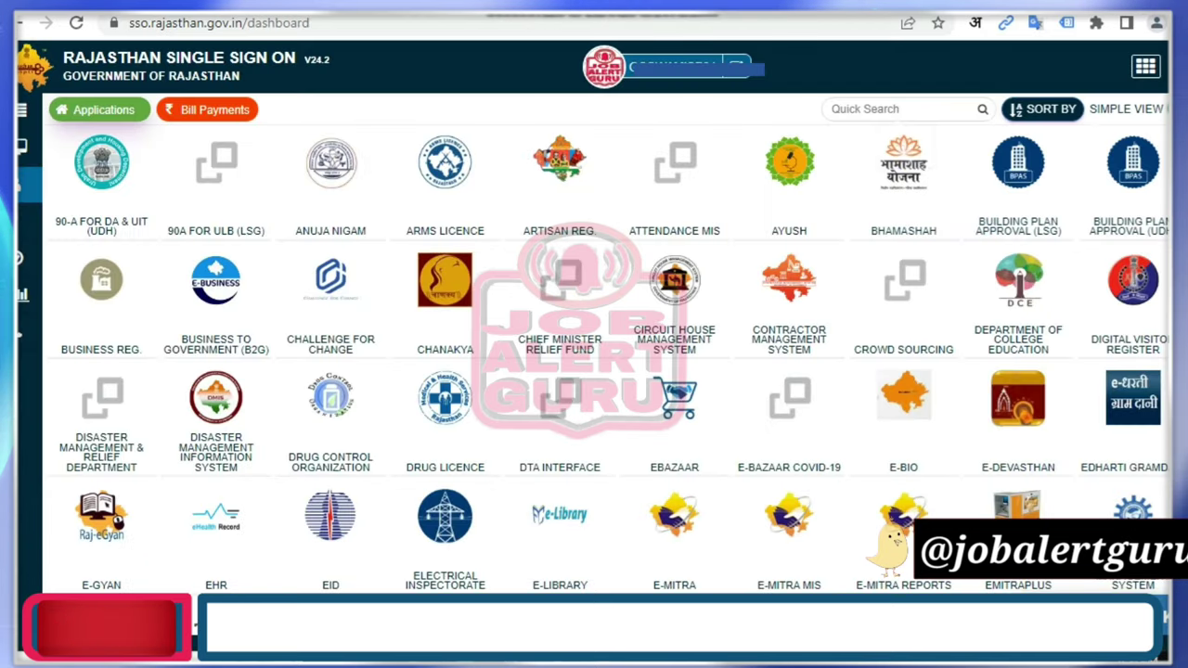
Search the SSO applications for 'lab' to find LDMS.
left_click(903, 112)
type("lab")
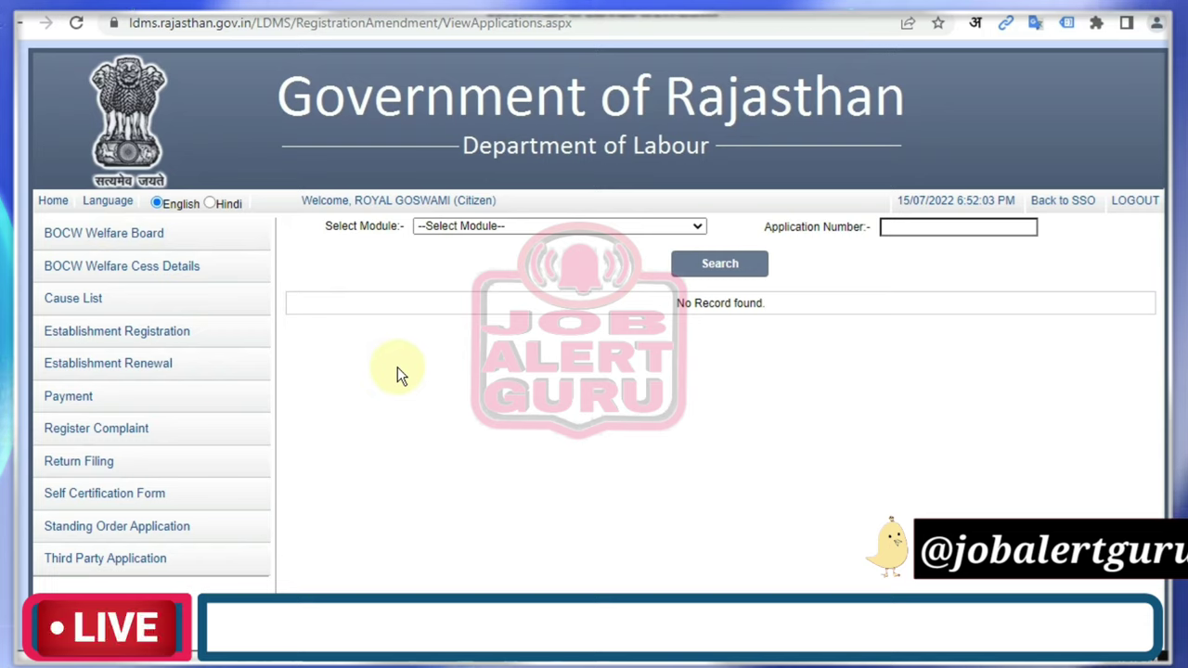
Open Apply for Scheme under BOCW Welfare Board via the module selector and sidebar.
left_click(534, 226)
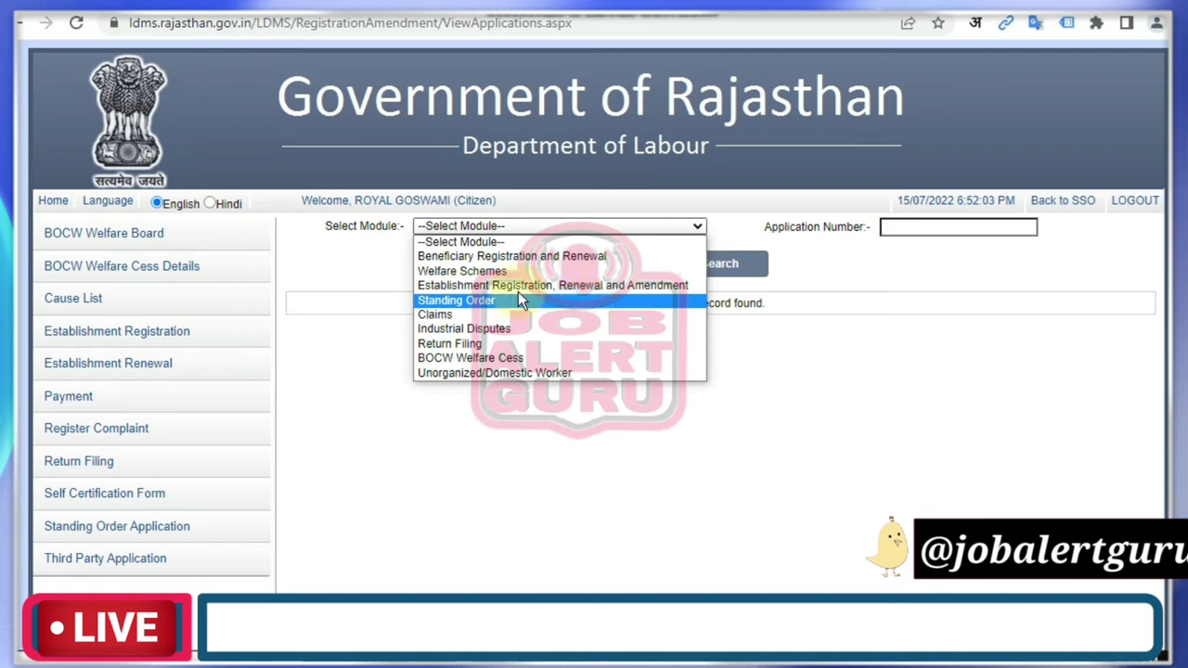
left_click(153, 243)
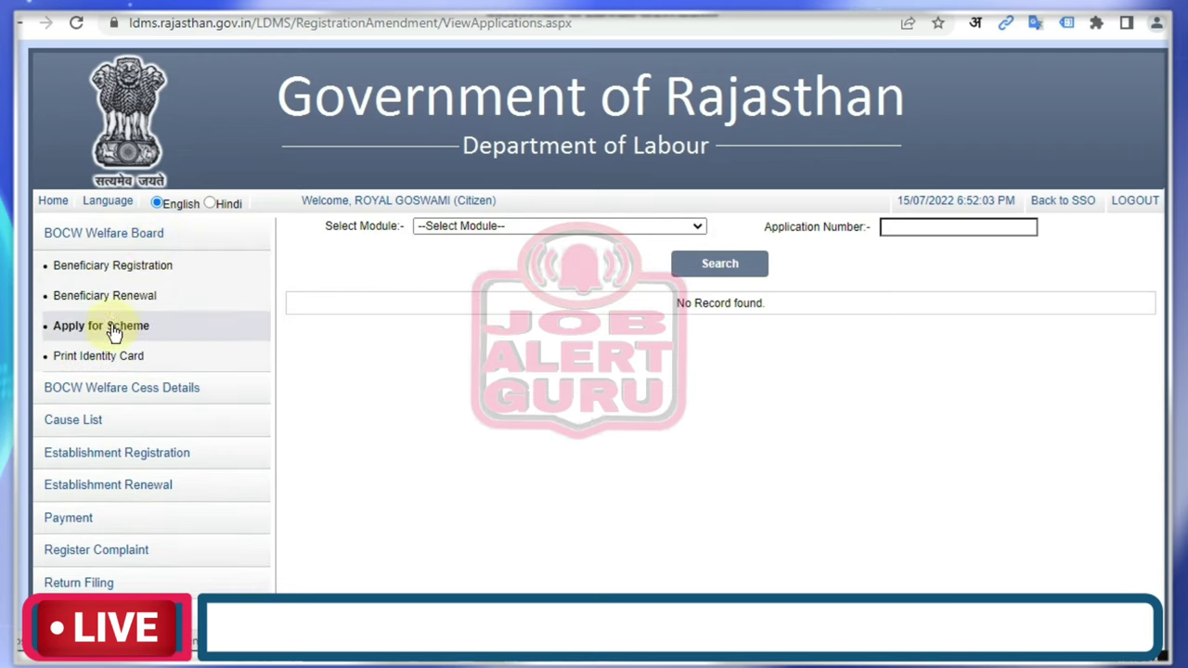
left_click(121, 269)
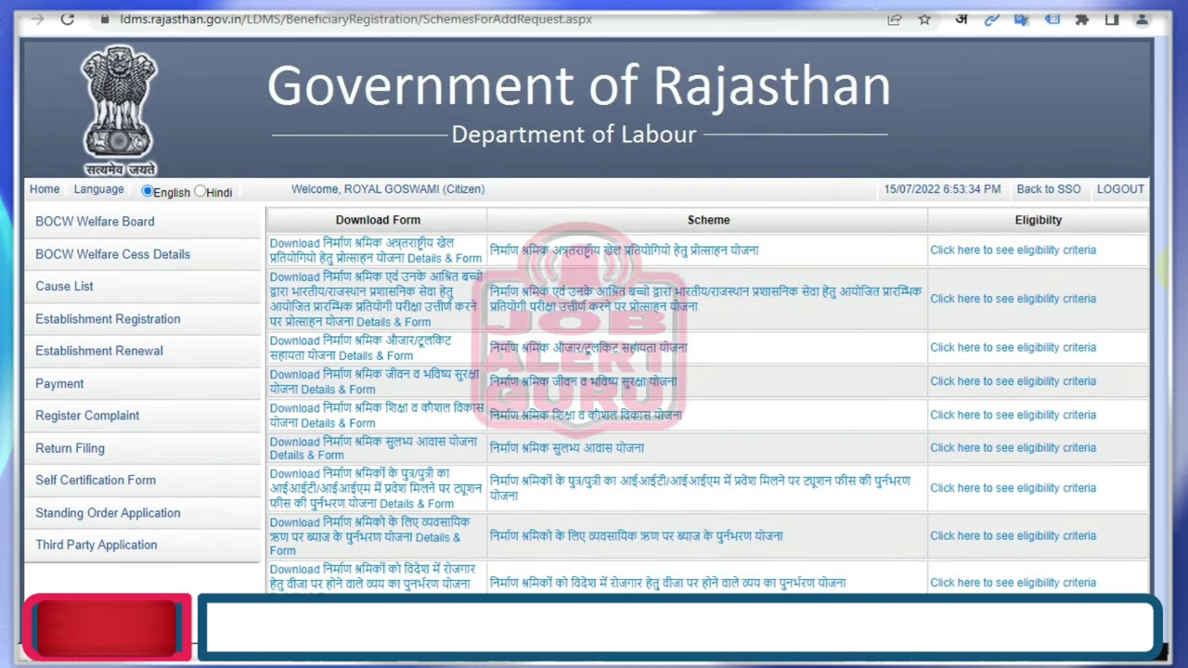
Scroll the scheme list to locate the worker education and skill development scheme.
scroll(594, 371, "down", 1)
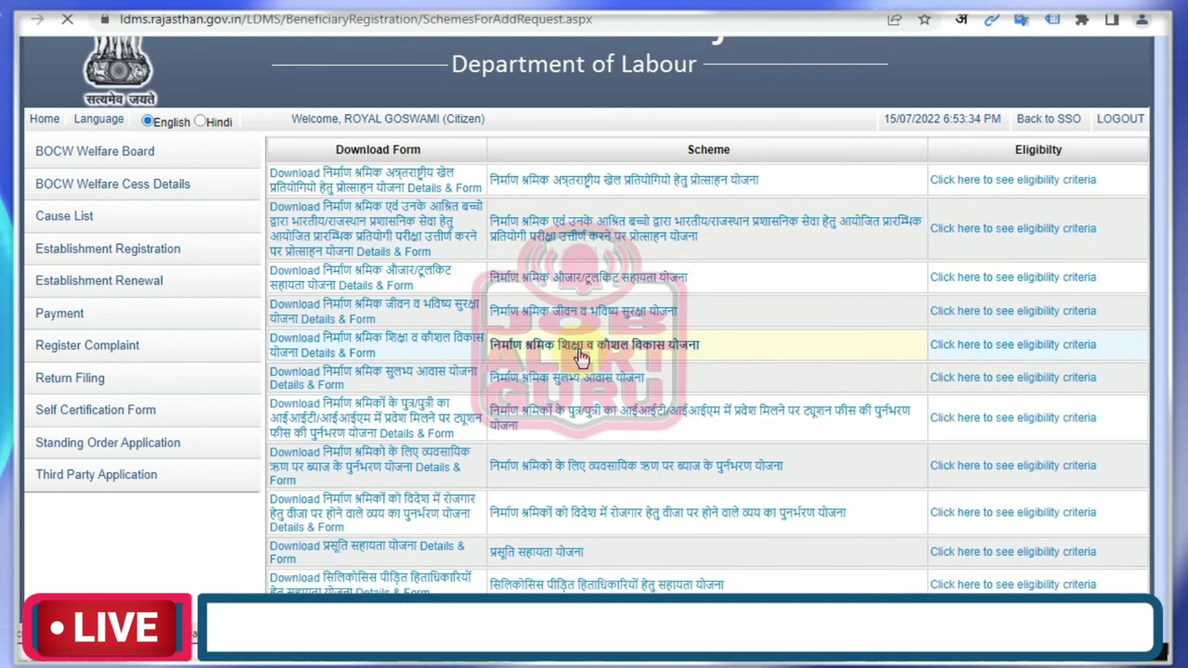
scroll(705, 390, "down", 3)
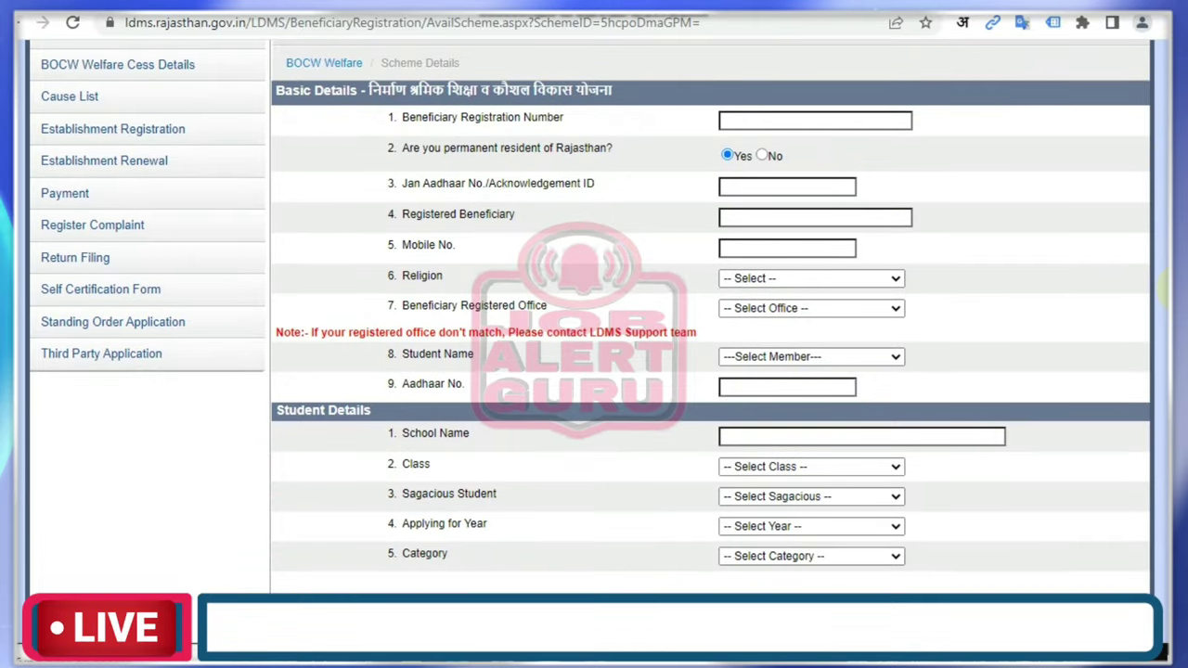
scroll(705, 371, "down", 1)
scroll(1052, 238, "up", 1)
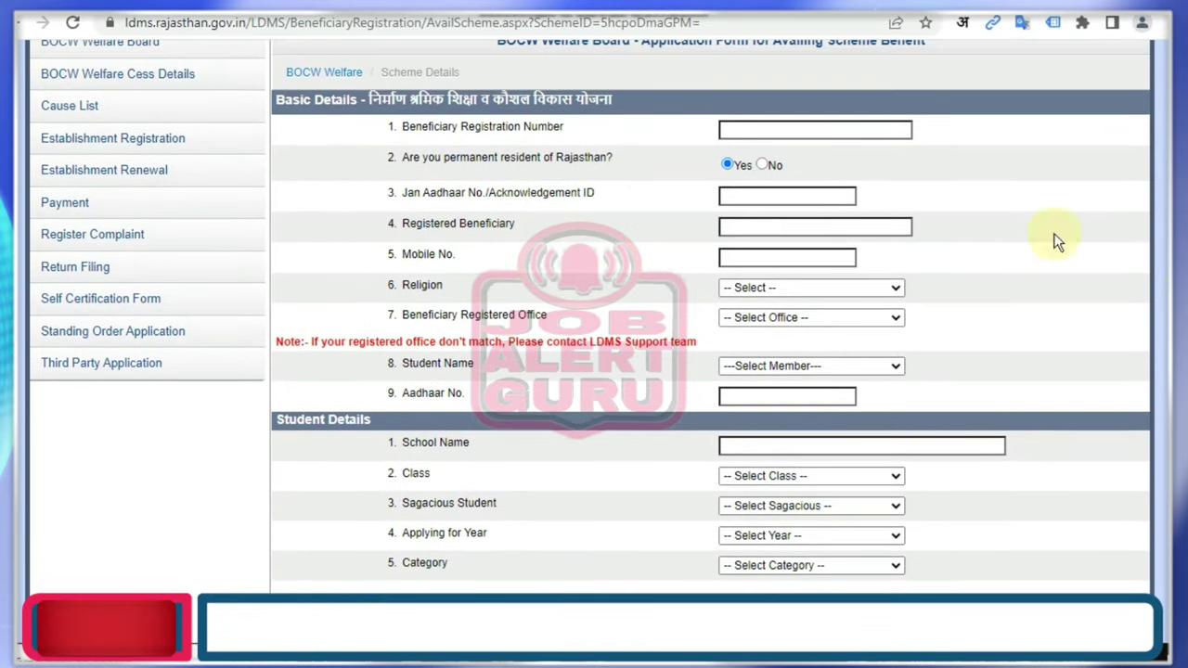
Paste the beneficiary registration number, fetch the beneficiary's details, and set religion to Hindu.
left_click(814, 129)
key("ctrl+v")
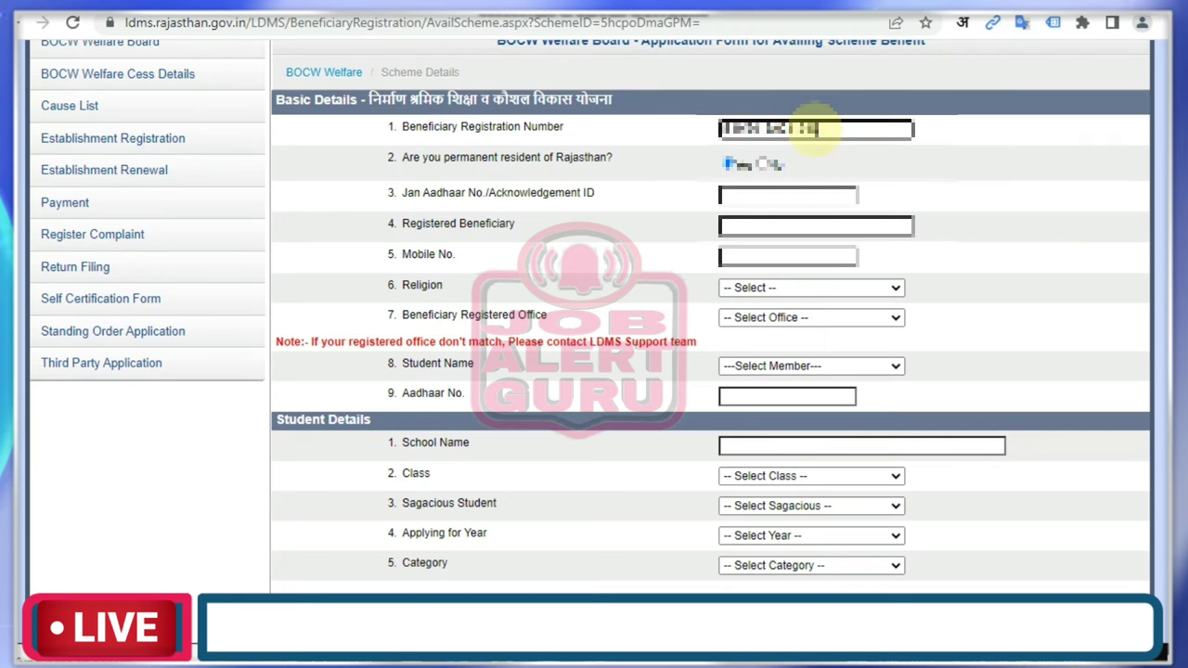
left_click(933, 164)
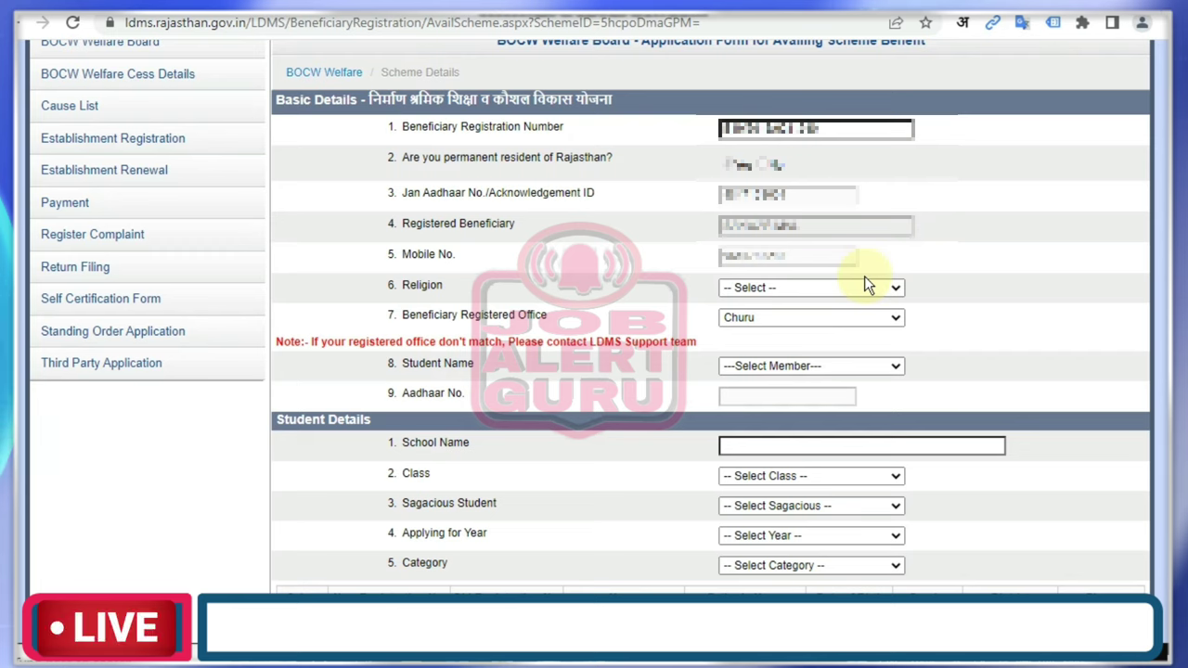
left_click(853, 287)
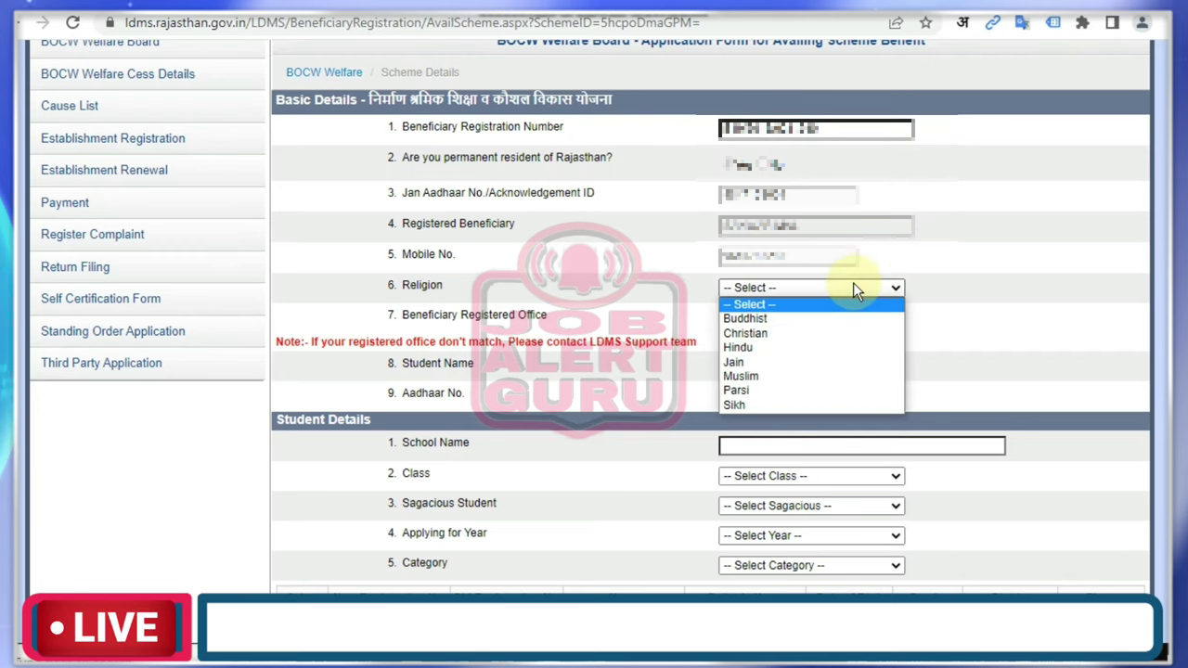
left_click(855, 347)
Choose the student, Class 12, sagacious Yes, year 2021-2022 and category Female.
left_click(818, 366)
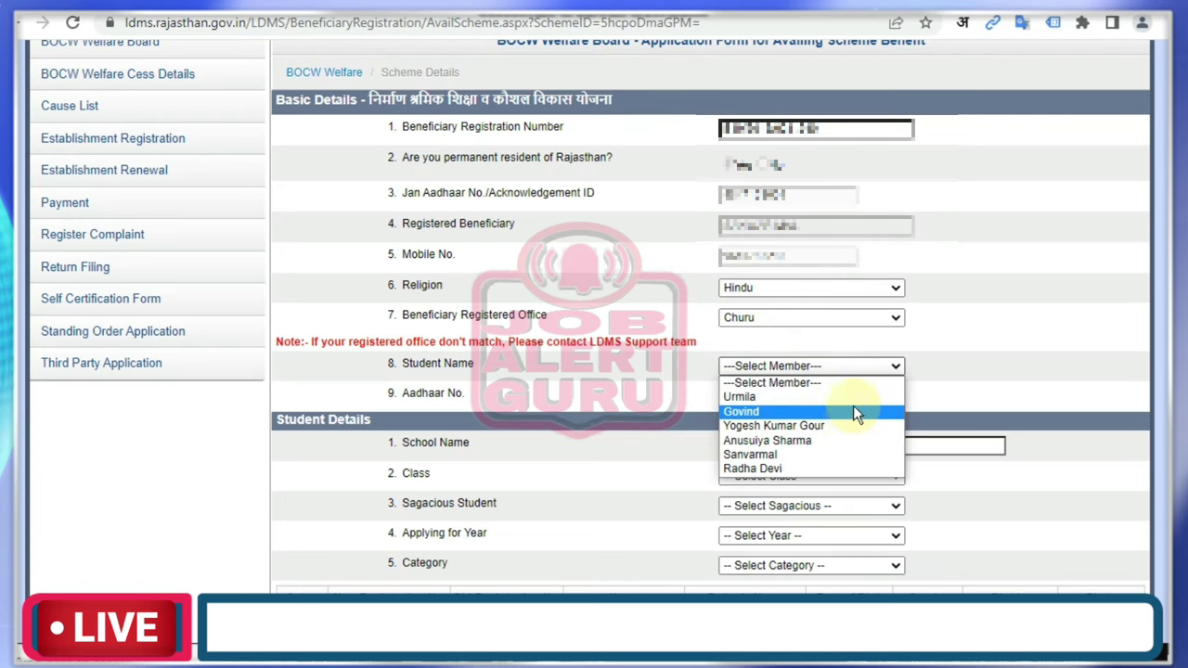
left_click(818, 456)
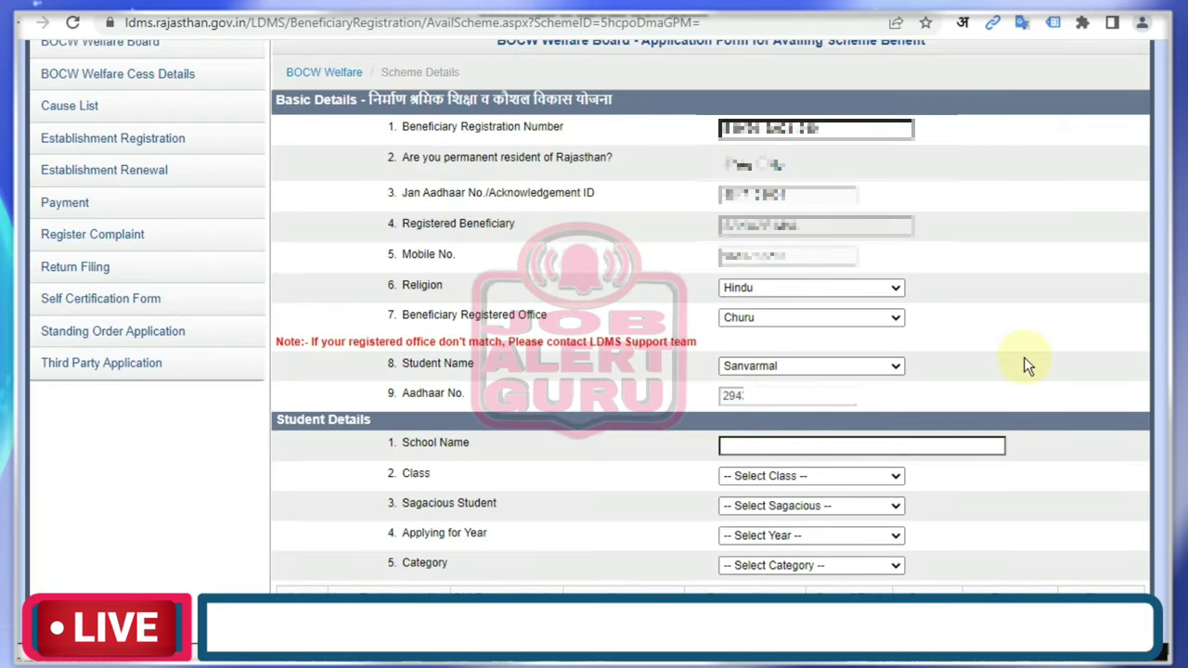
left_click(809, 472)
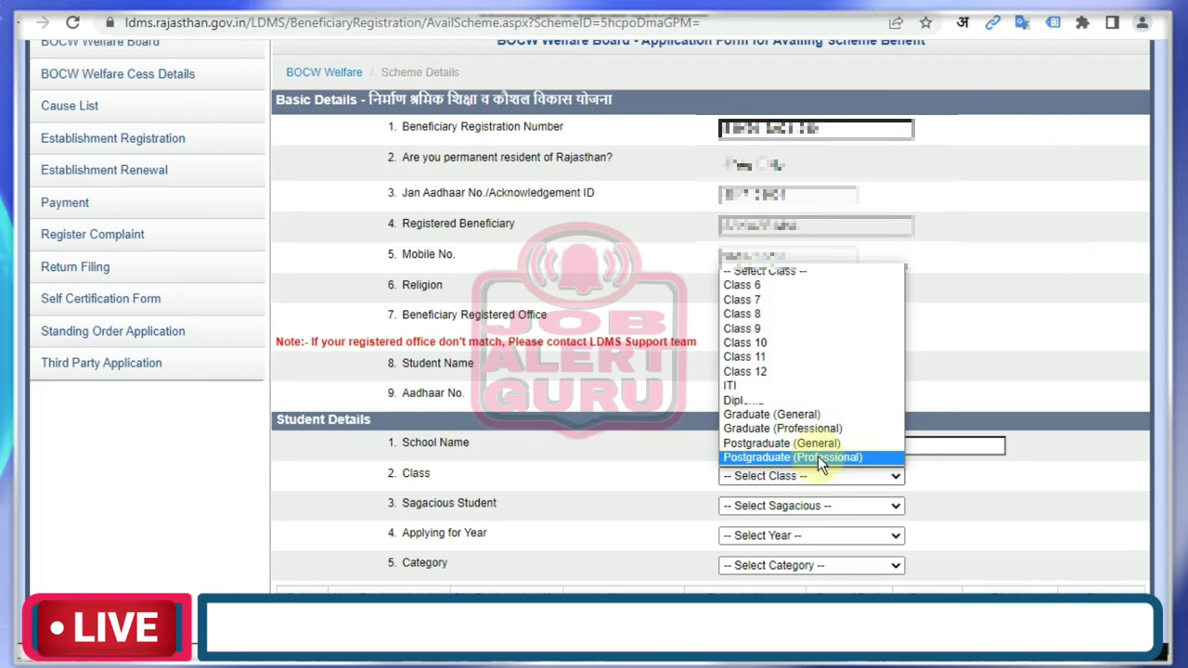
left_click(788, 373)
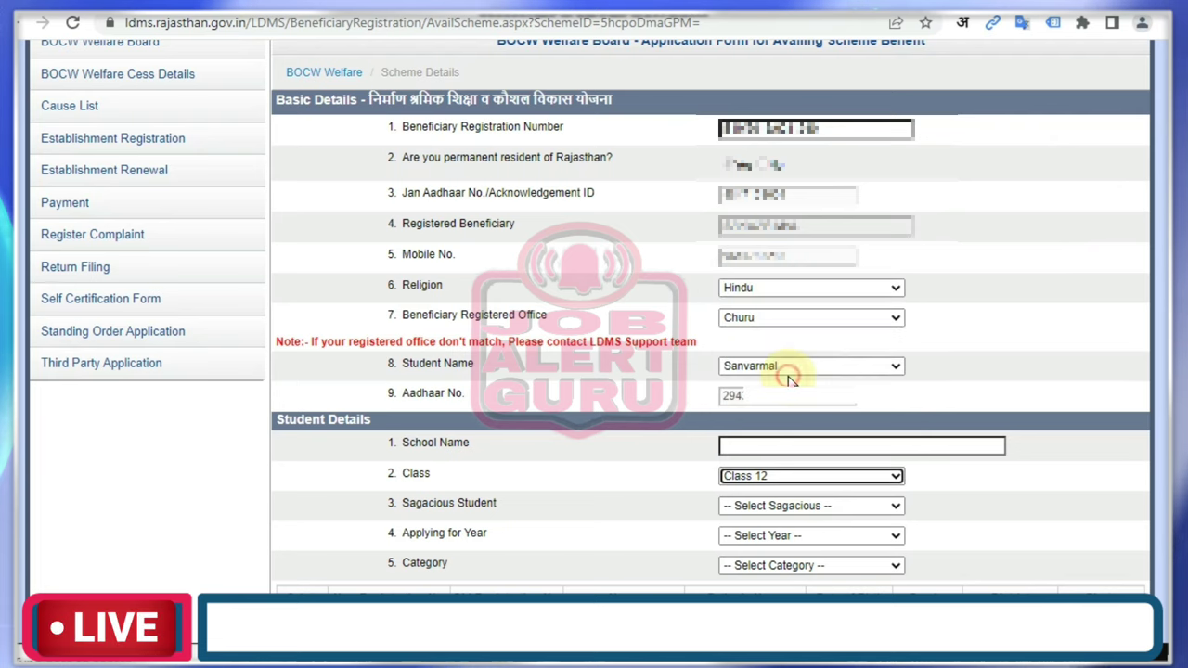
left_click(825, 505)
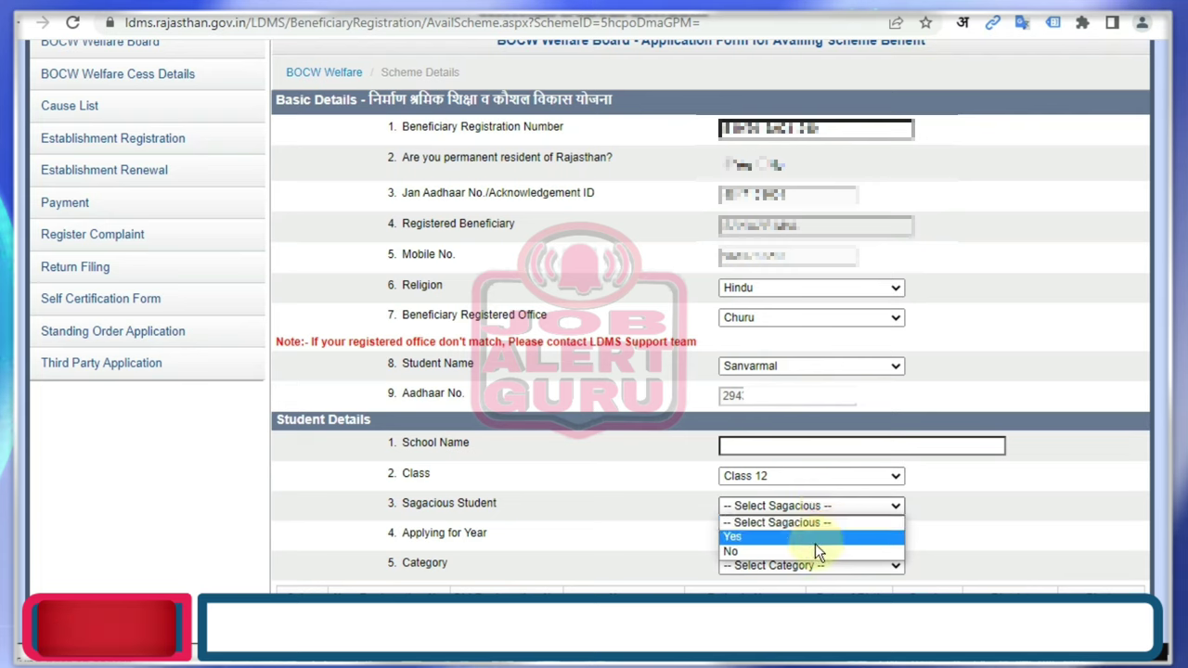
left_click(807, 538)
left_click(793, 534)
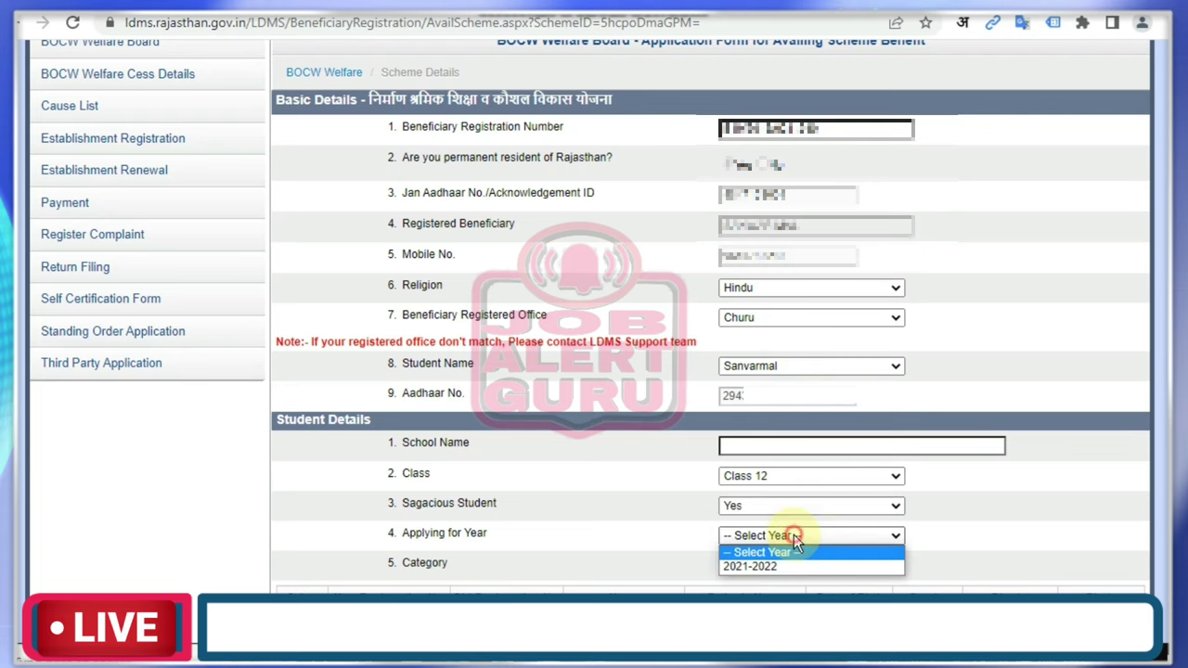
left_click(786, 567)
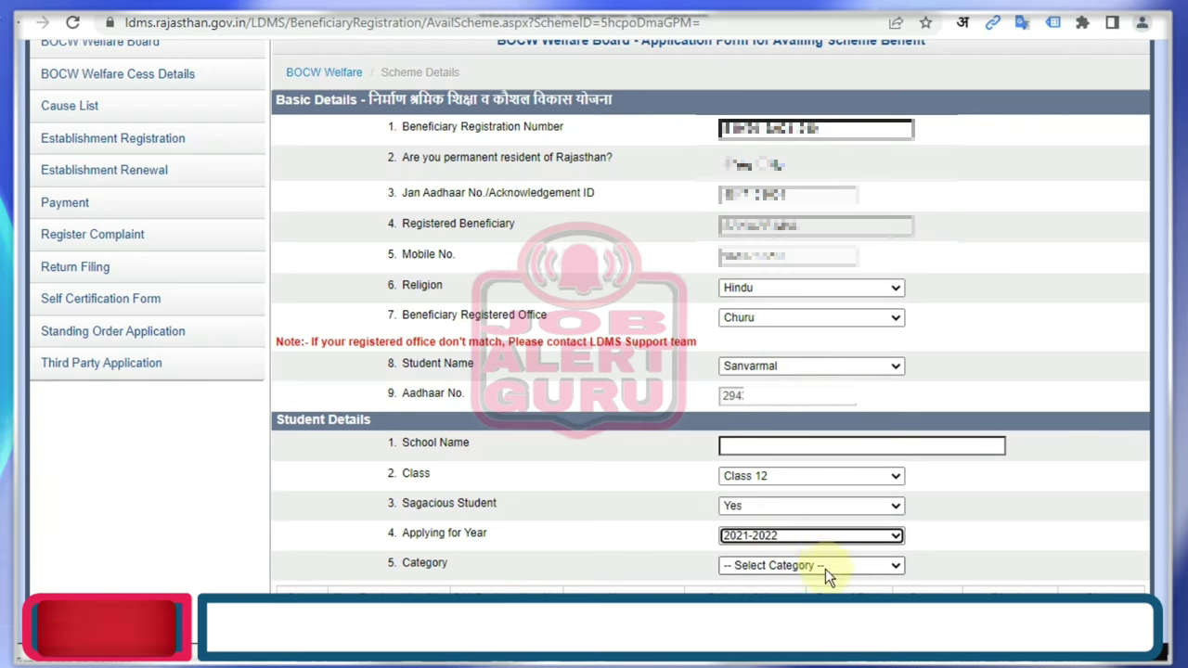
left_click(824, 568)
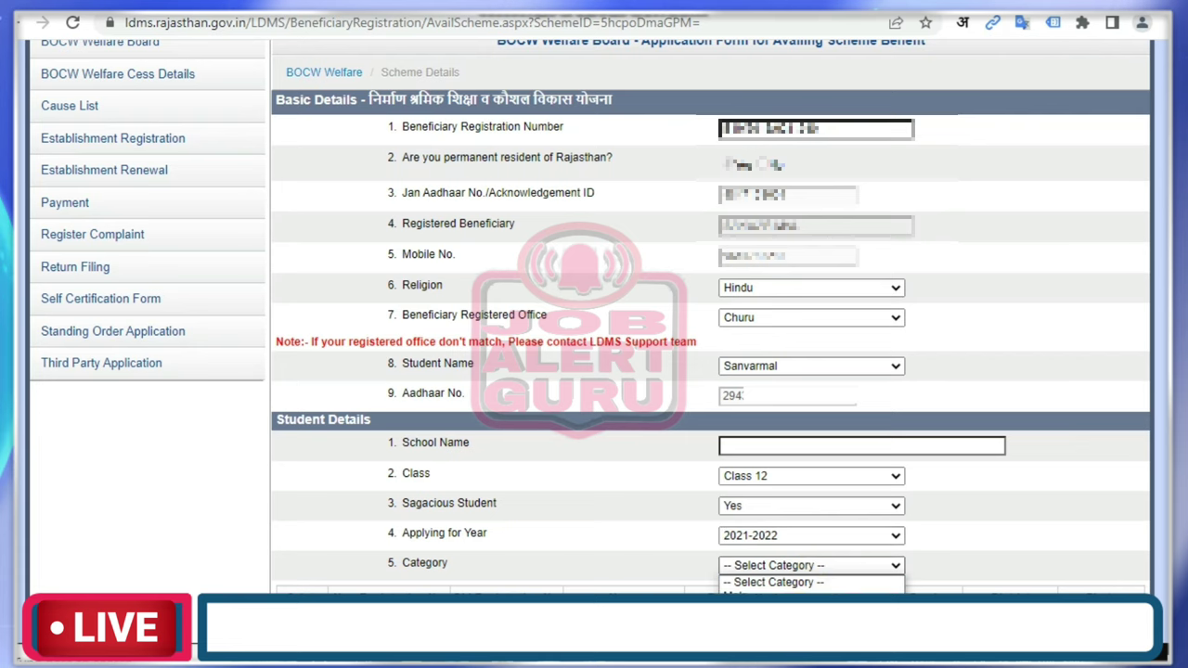
left_click(804, 607)
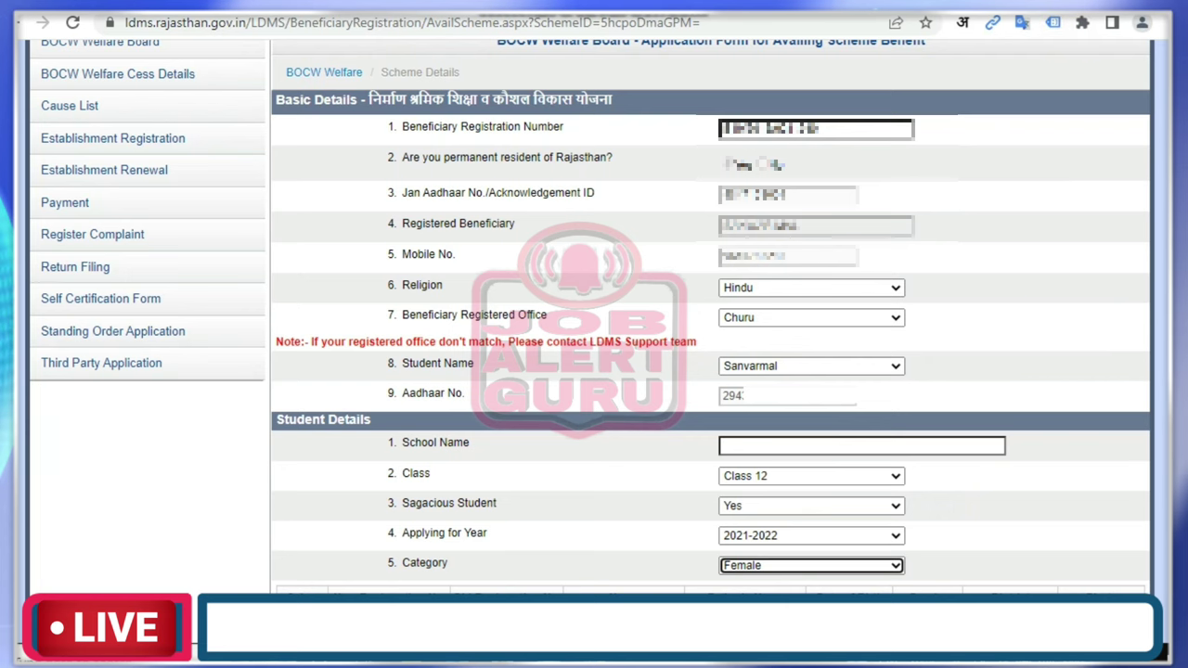
scroll(374, 113, "down", 6)
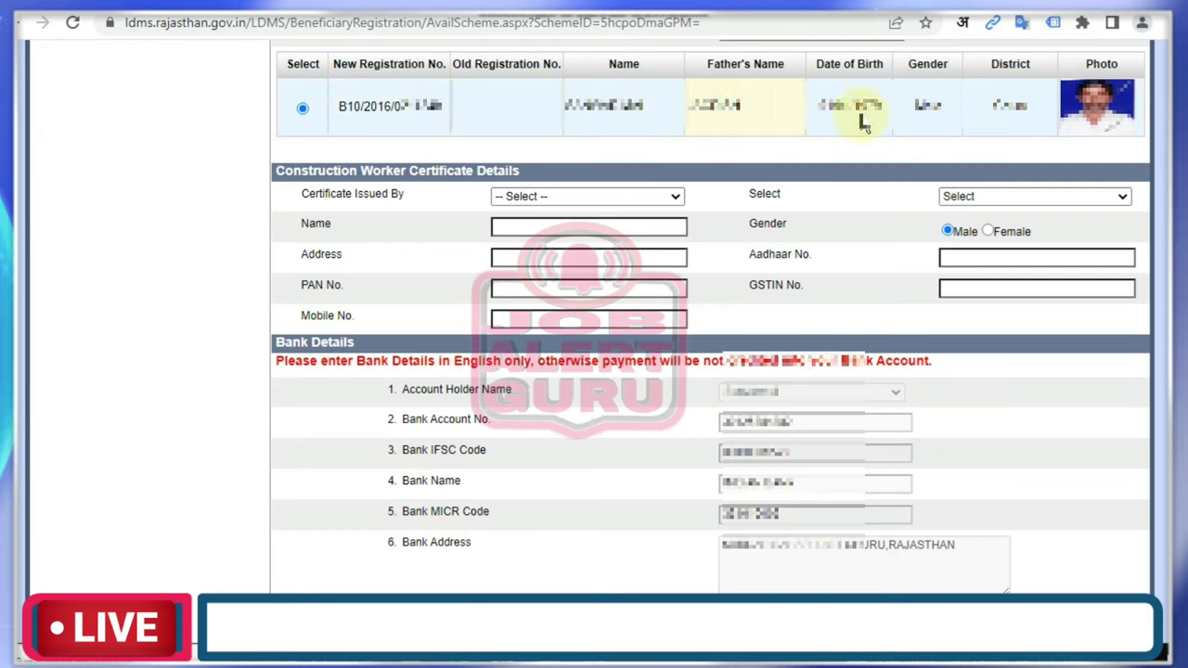
Set Certificate Issued By to Employer.
left_click(583, 197)
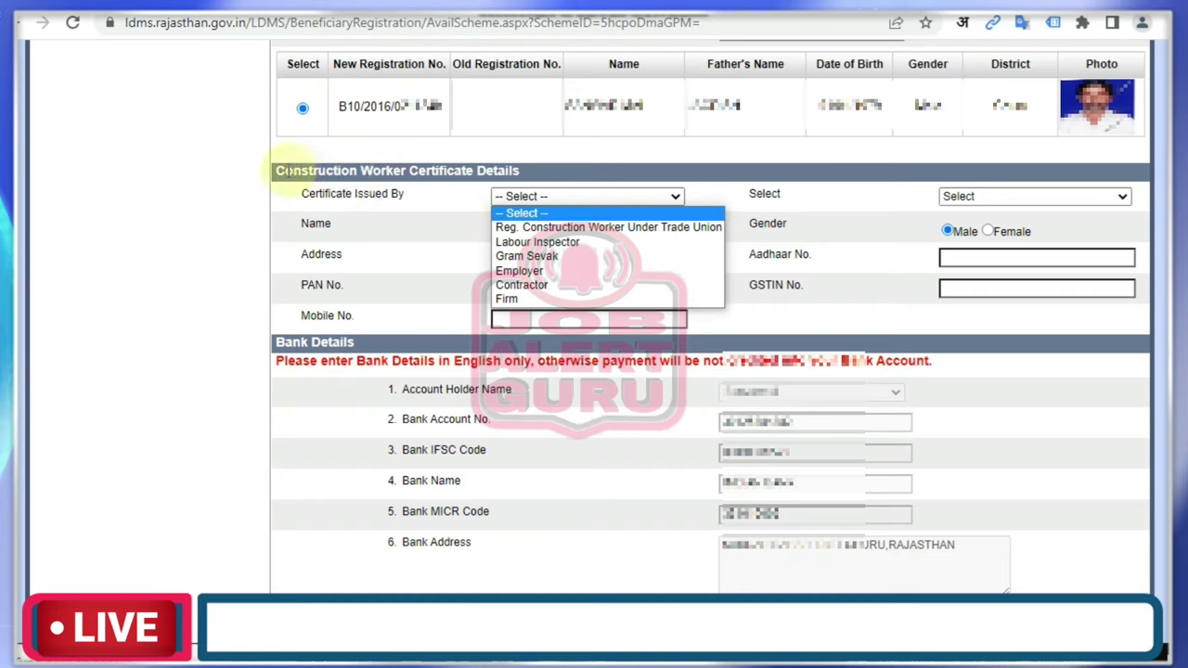
left_click_drag(277, 170, 519, 168)
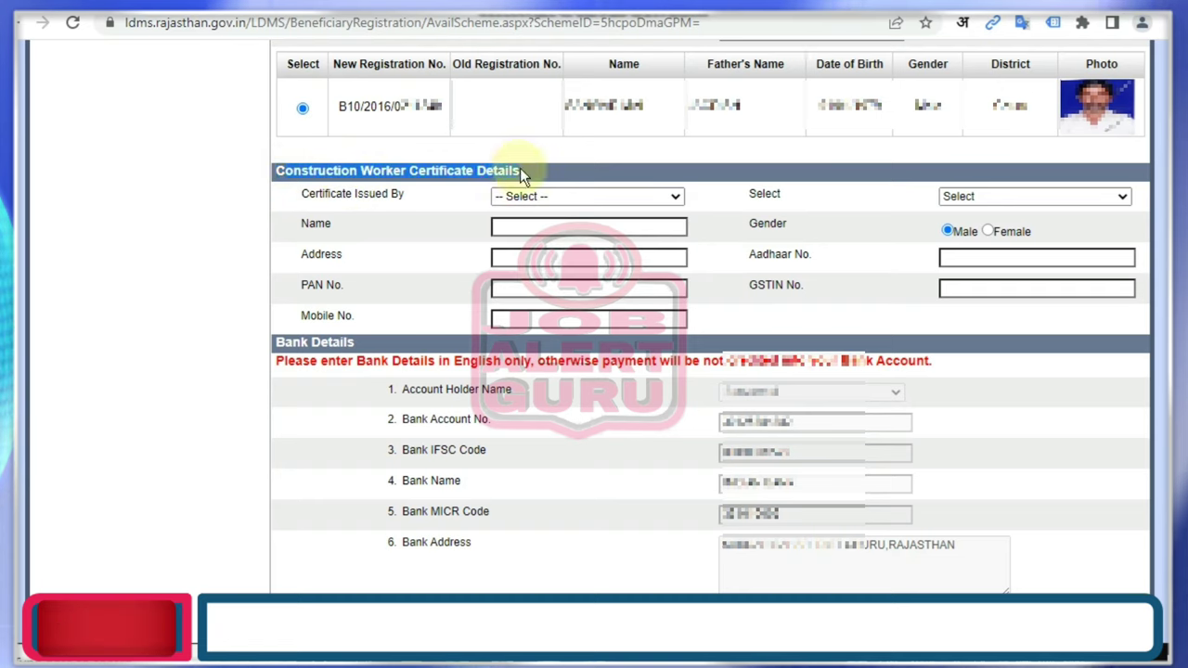
left_click(520, 168)
left_click(542, 197)
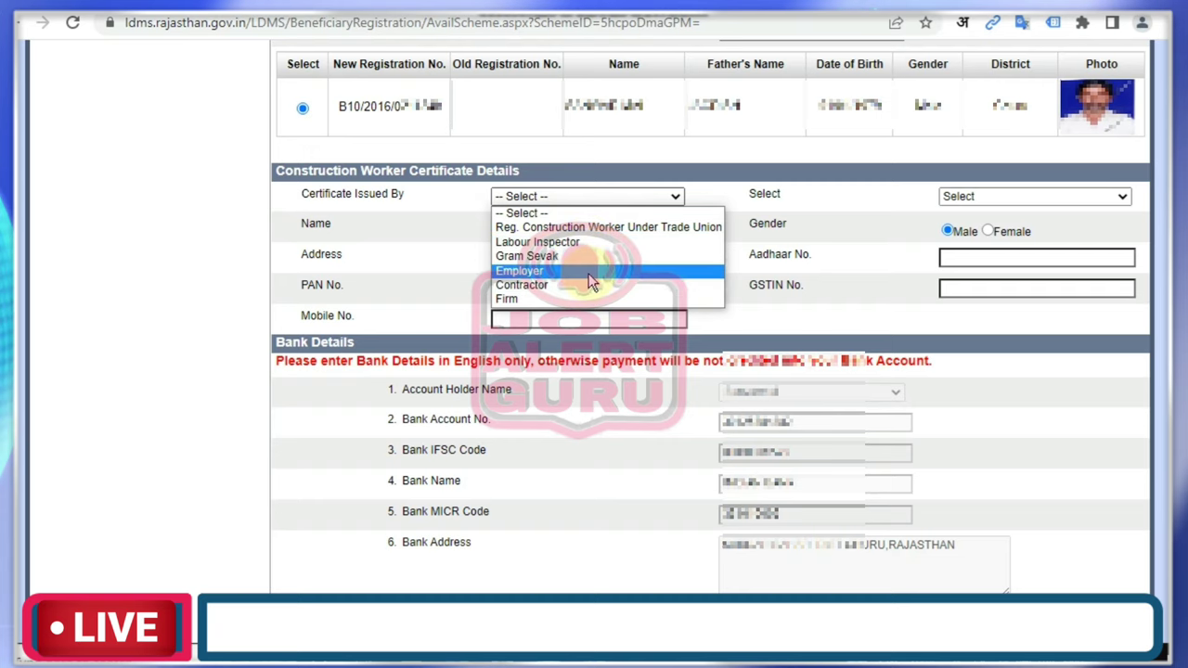
left_click(590, 279)
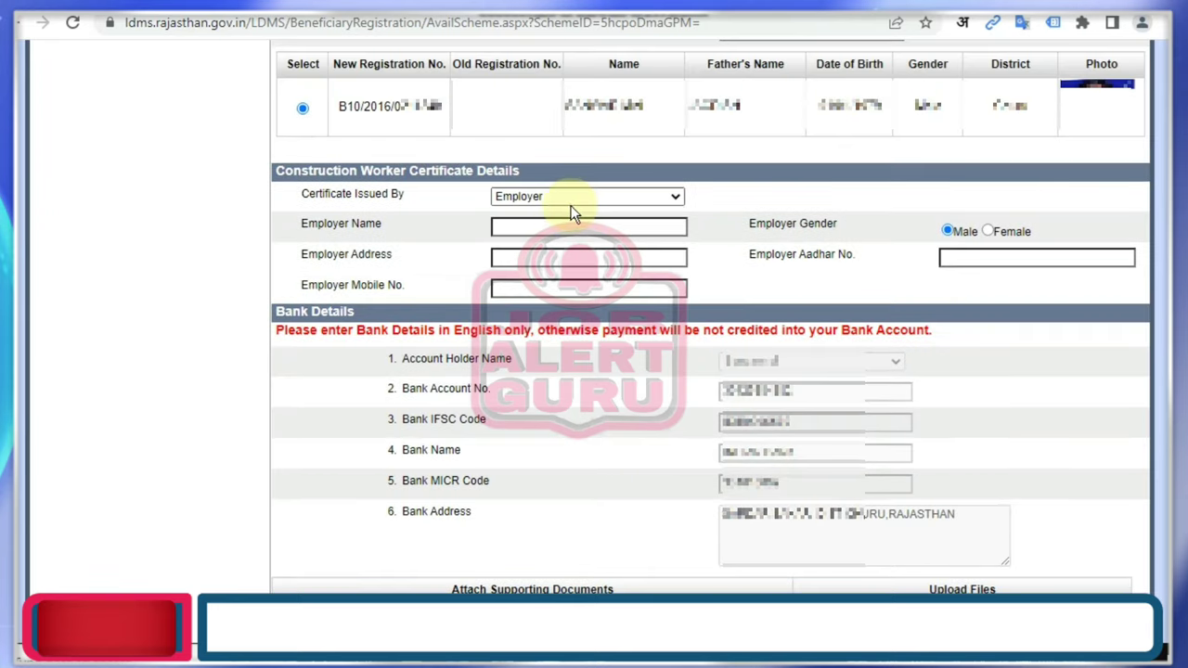
Fill in the employer's name, address and Aadhaar number.
left_click(565, 226)
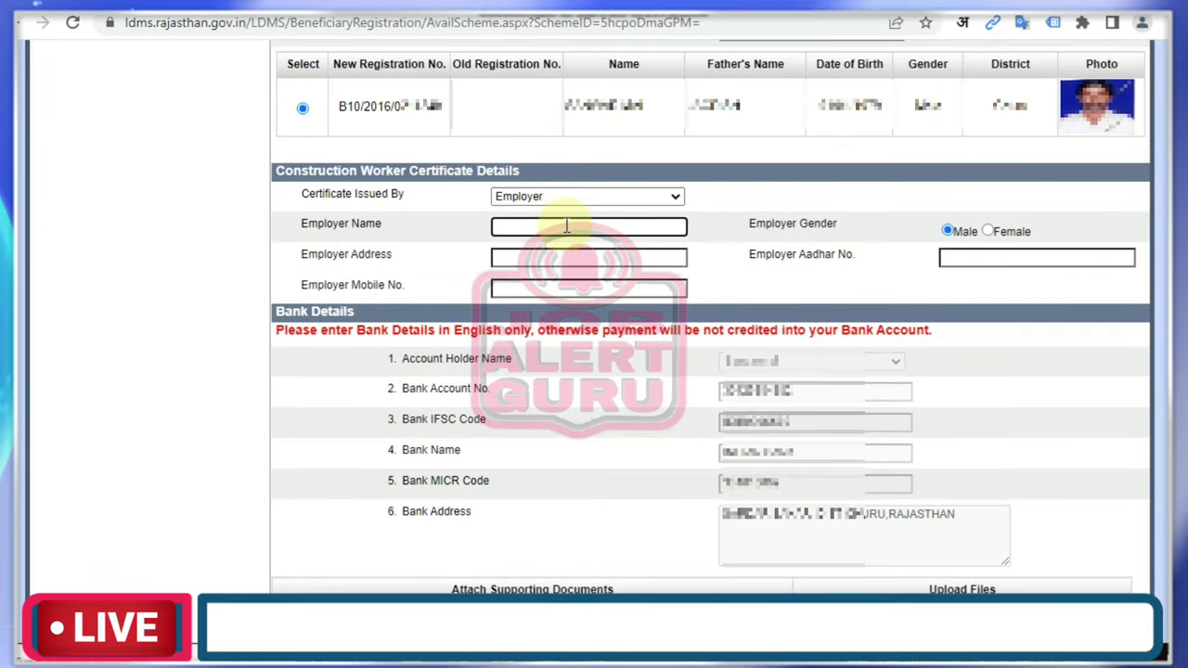
type("ram")
key("Tab")
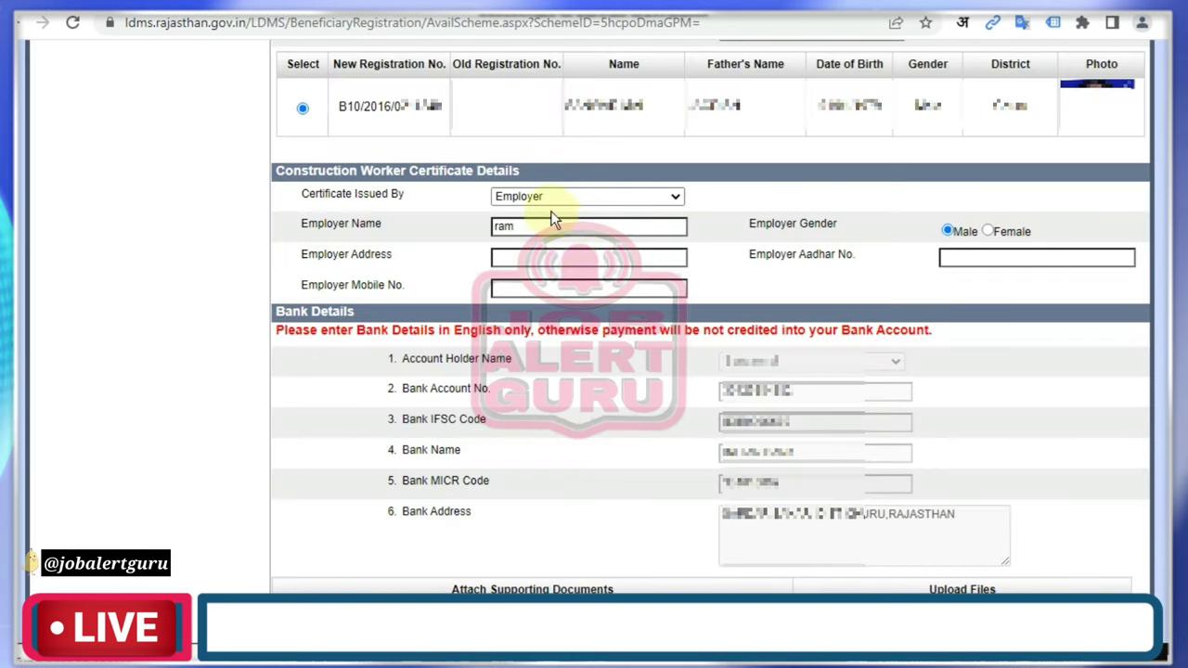
left_click(545, 258)
type("kdsfkldjfk")
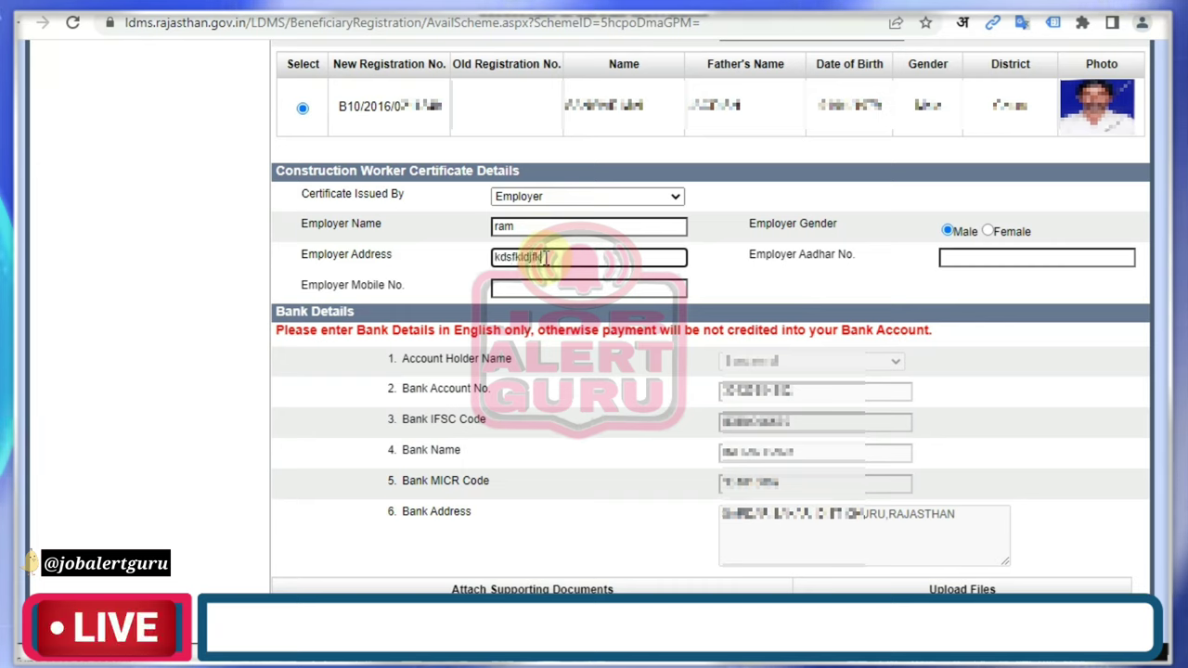
left_click(961, 260)
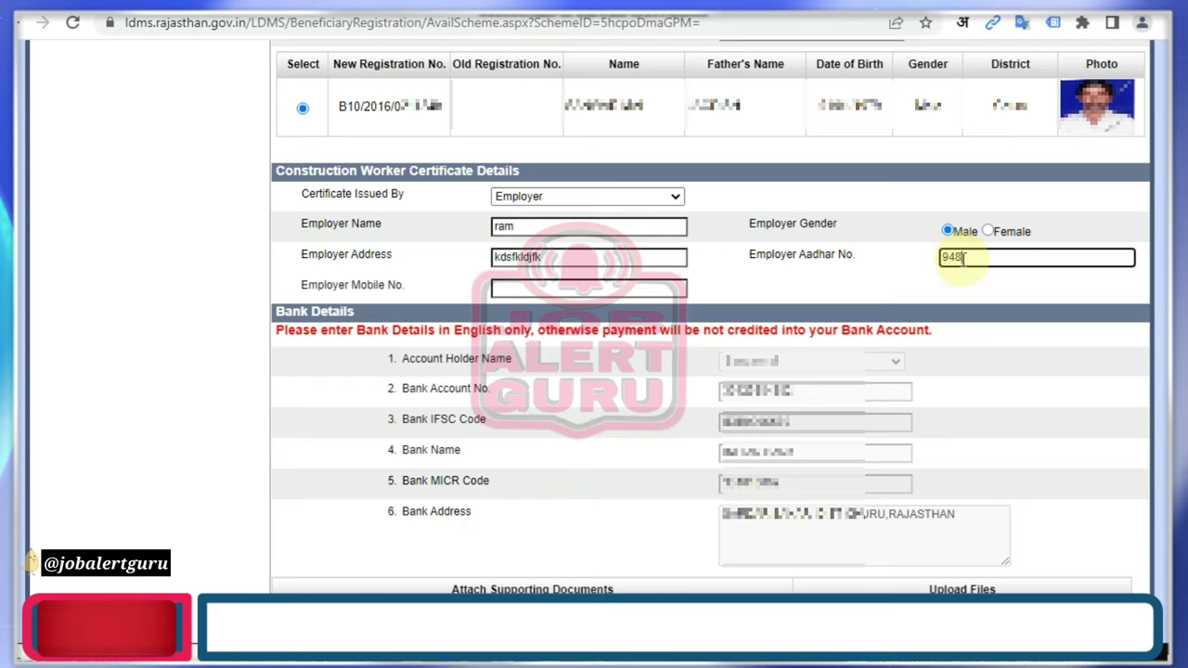
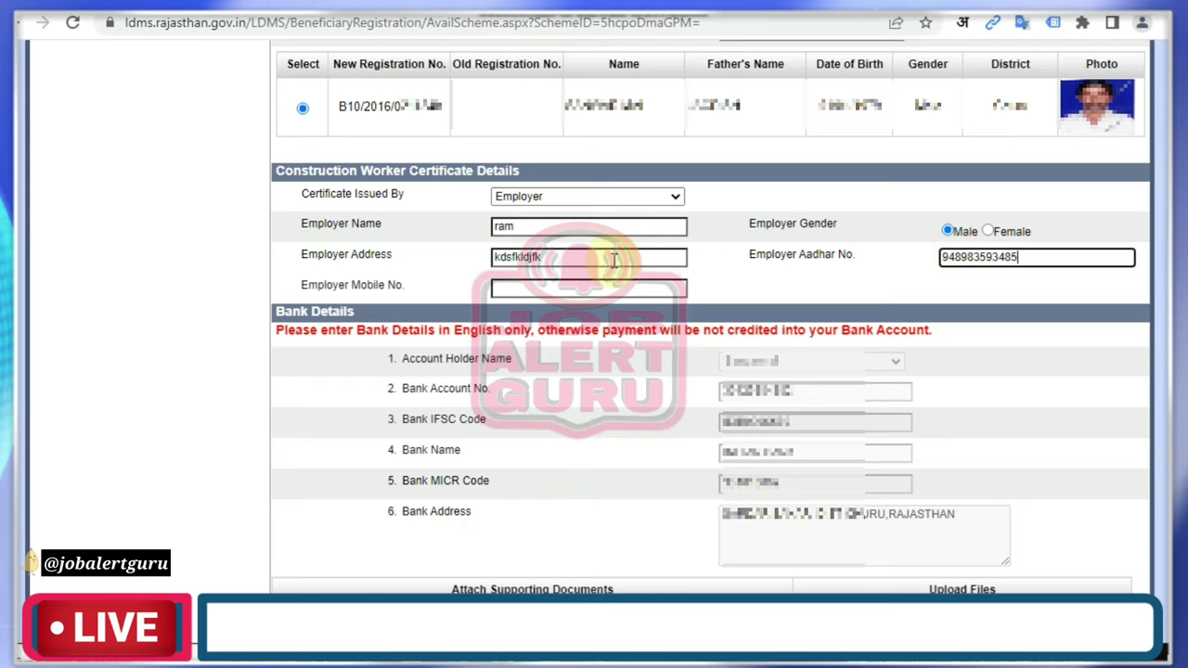
Dismiss the site alert and begin entering the employer's mobile number.
left_click(557, 288)
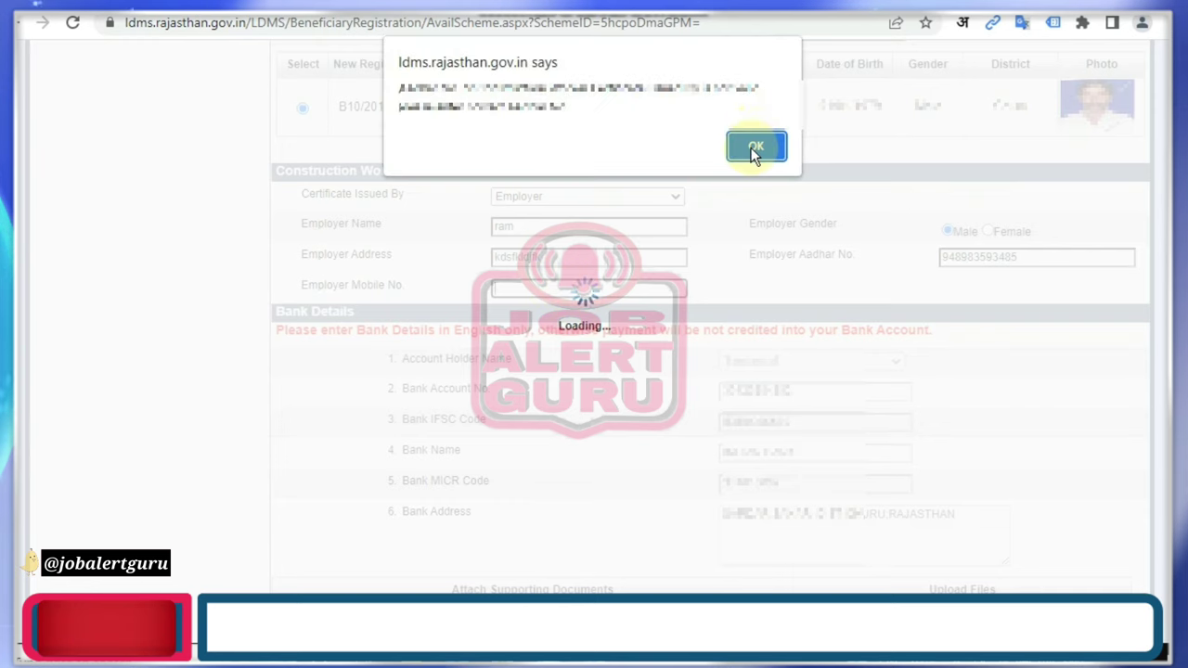
left_click(754, 148)
left_click(565, 291)
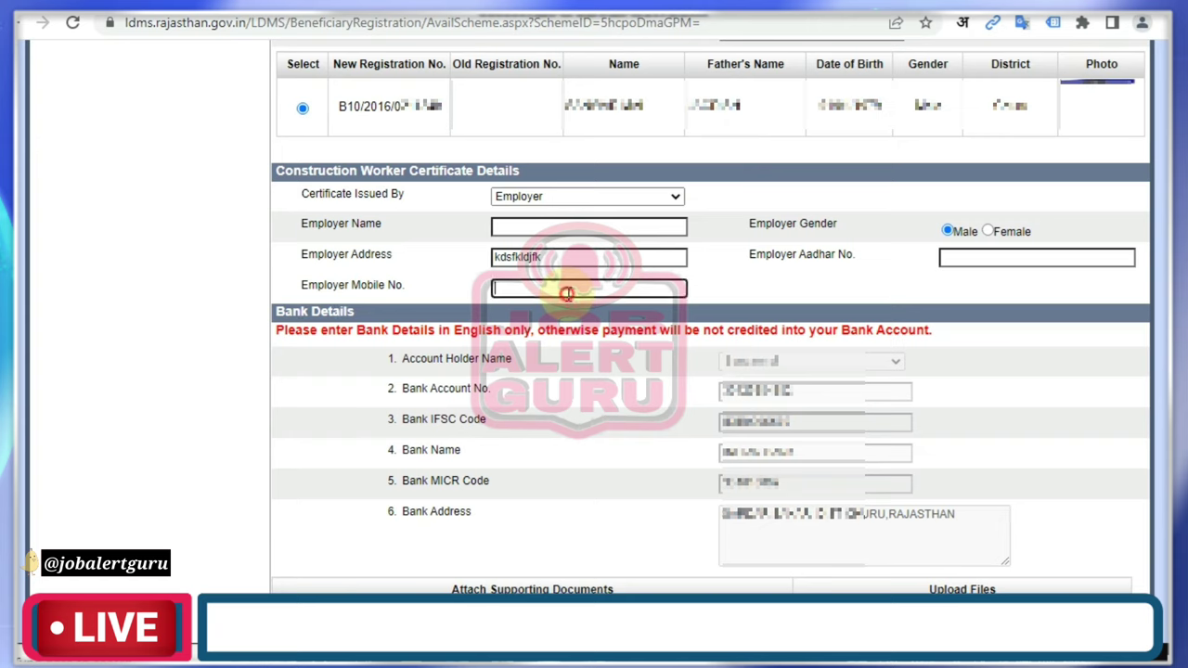
type("9")
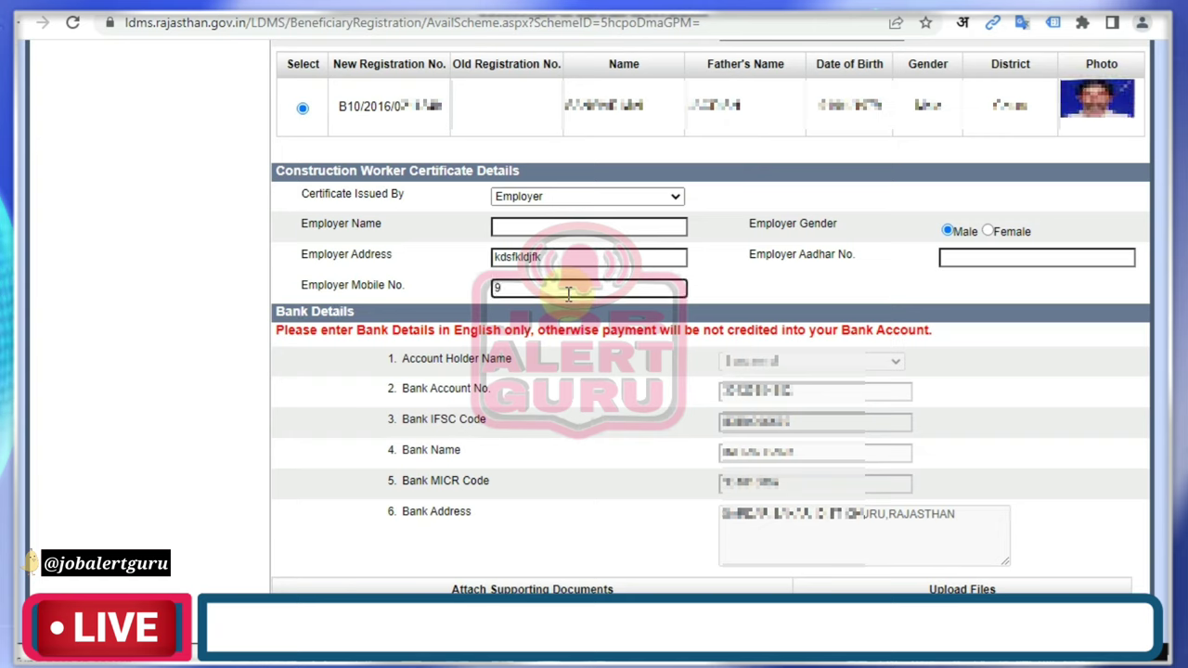
type("999999999")
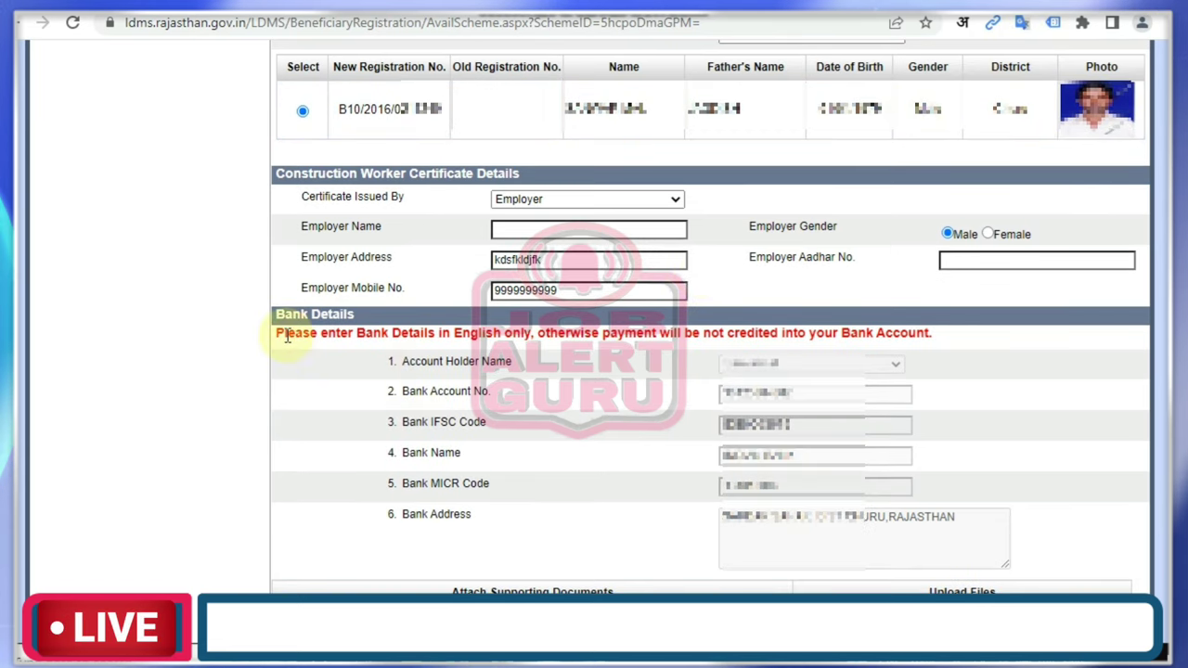
Highlight the warning that bank details must be entered in English only.
left_click_drag(288, 334, 620, 344)
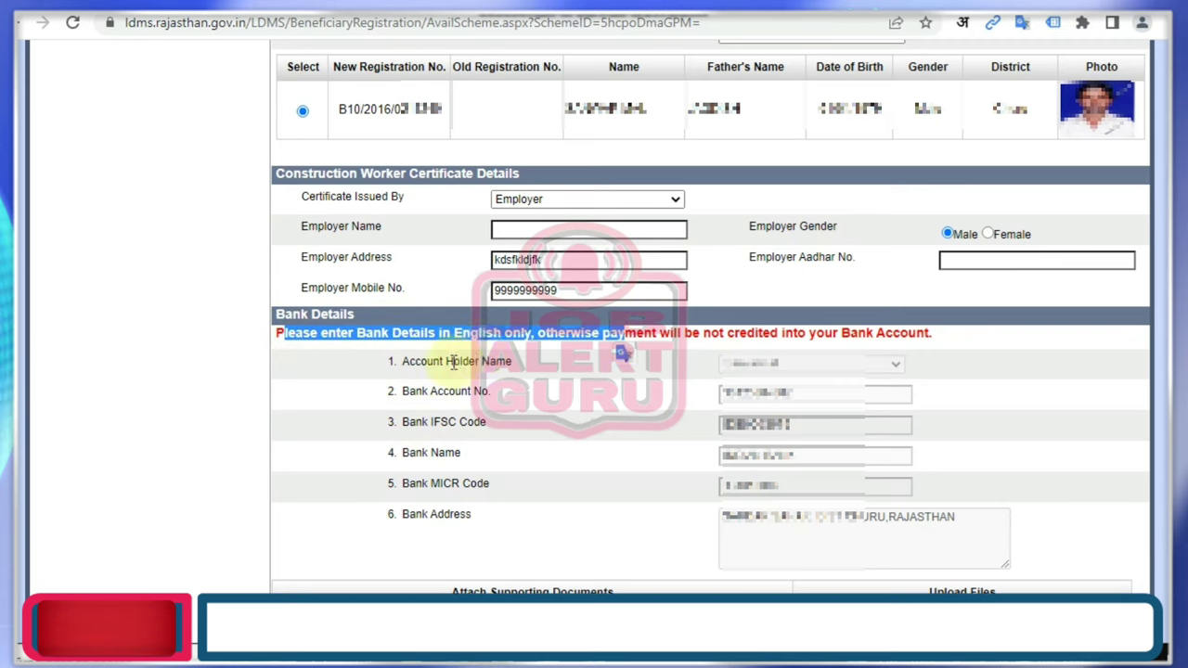
left_click_drag(450, 361, 451, 528)
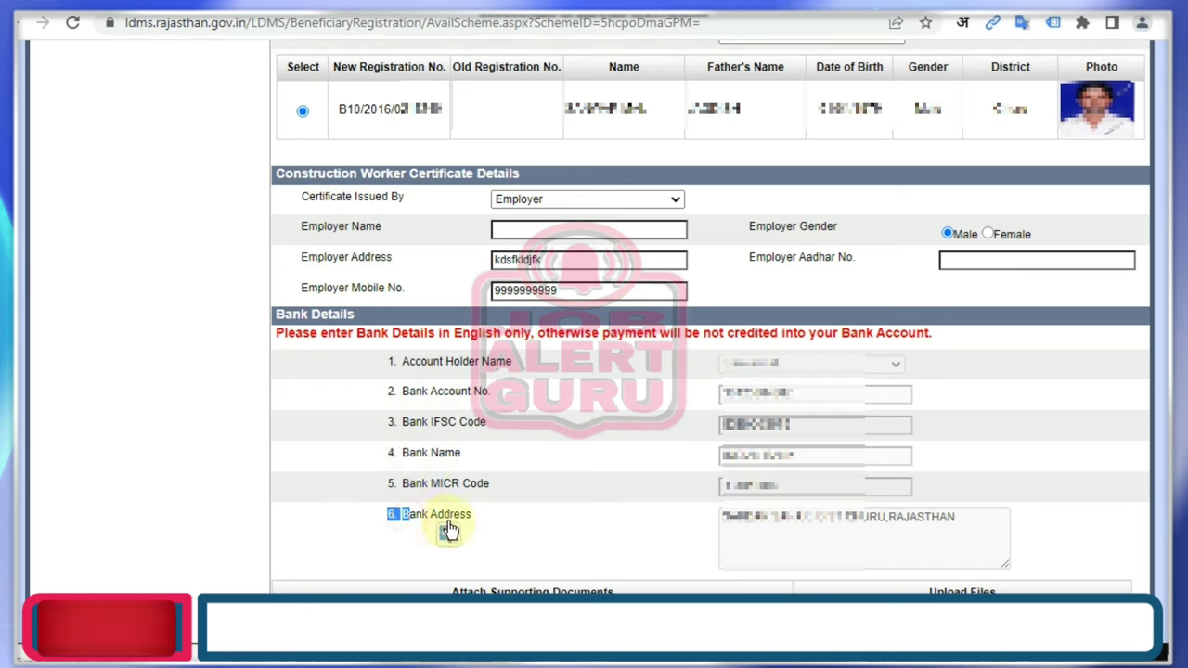
left_click(526, 520)
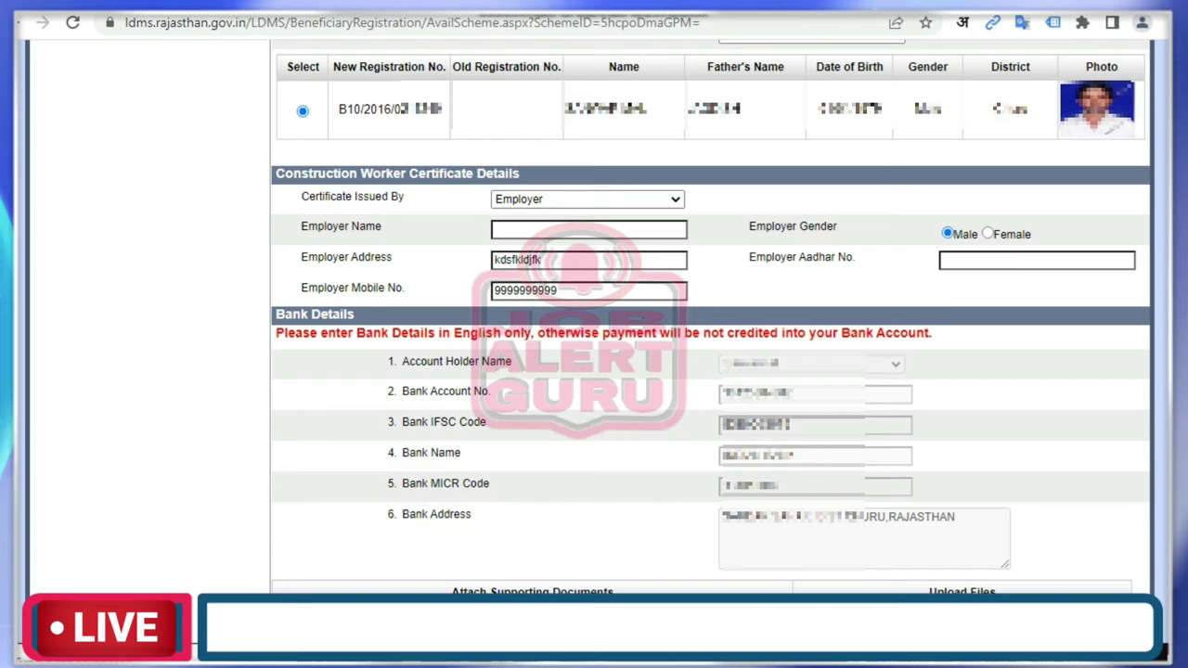
Point out the three supporting-document requirements and download the employer/property-owner declaration (अ).
scroll(289, 286, "down", 3)
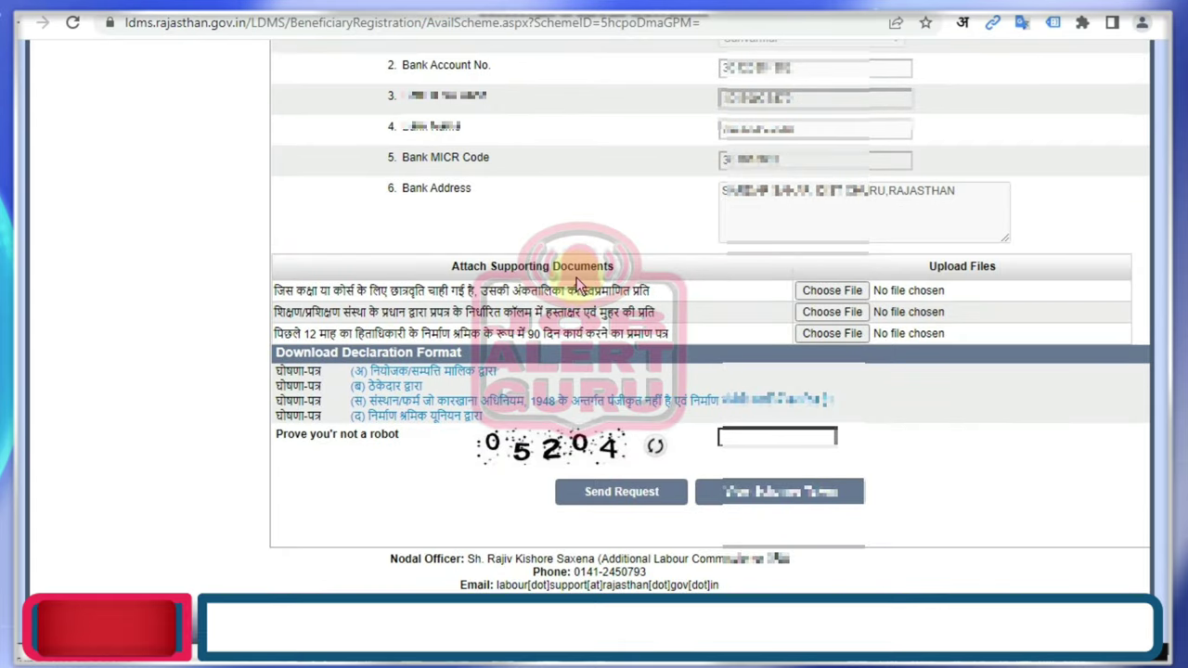
left_click_drag(277, 289, 674, 291)
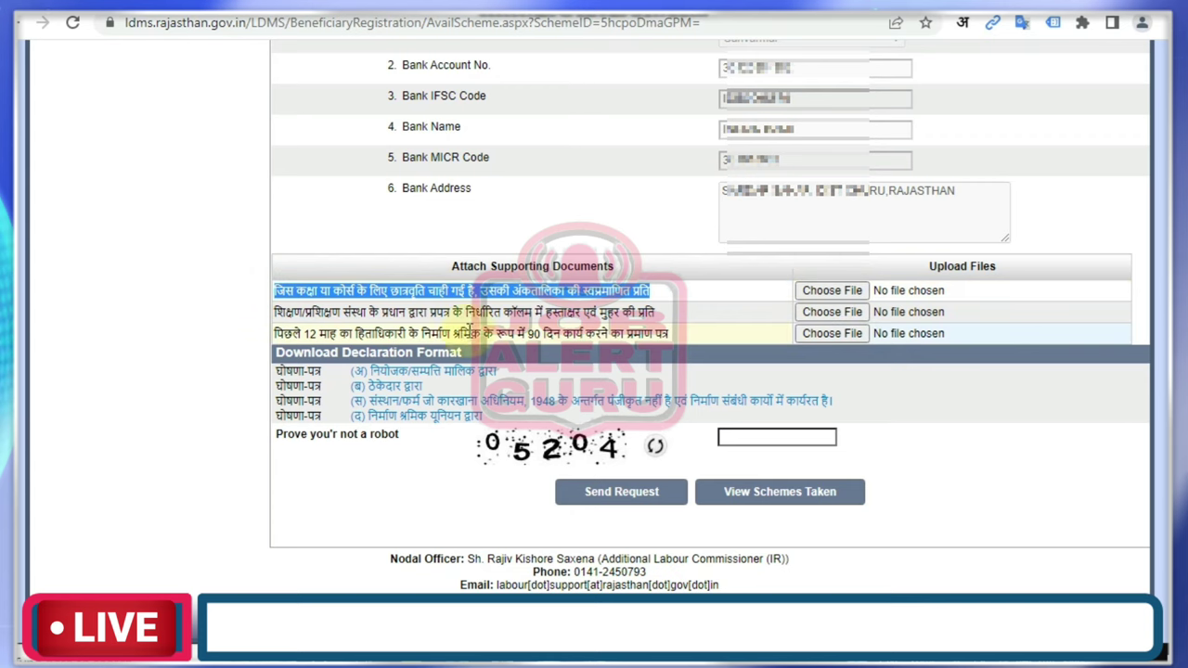
left_click_drag(284, 312, 658, 312)
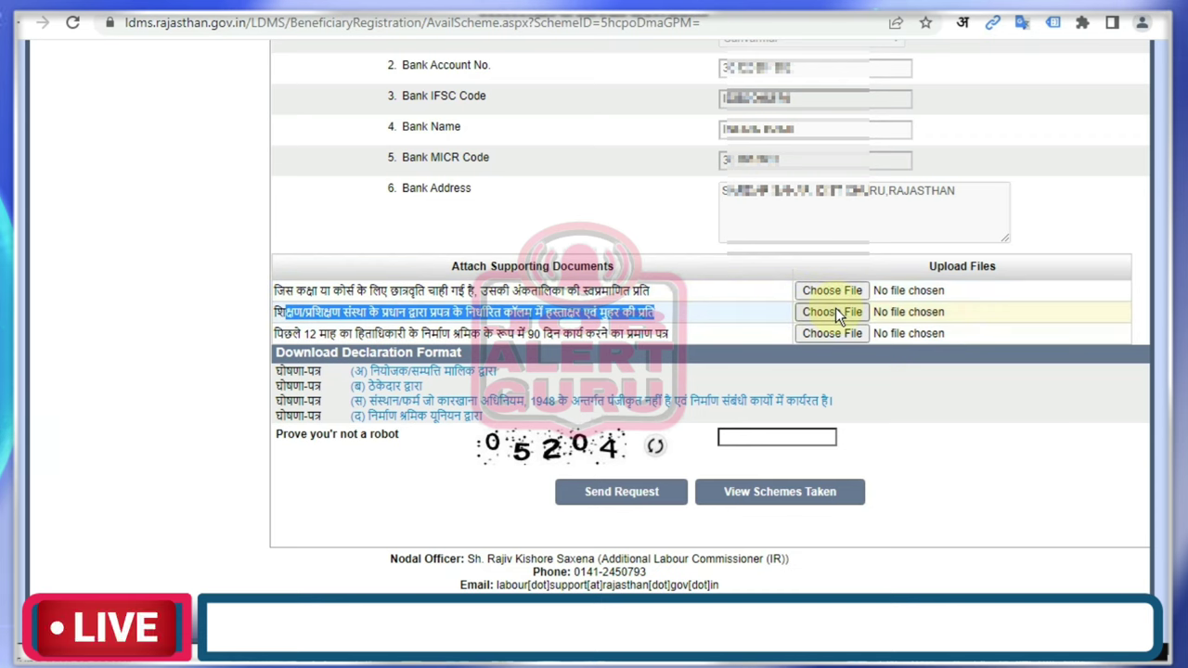
left_click_drag(284, 333, 671, 340)
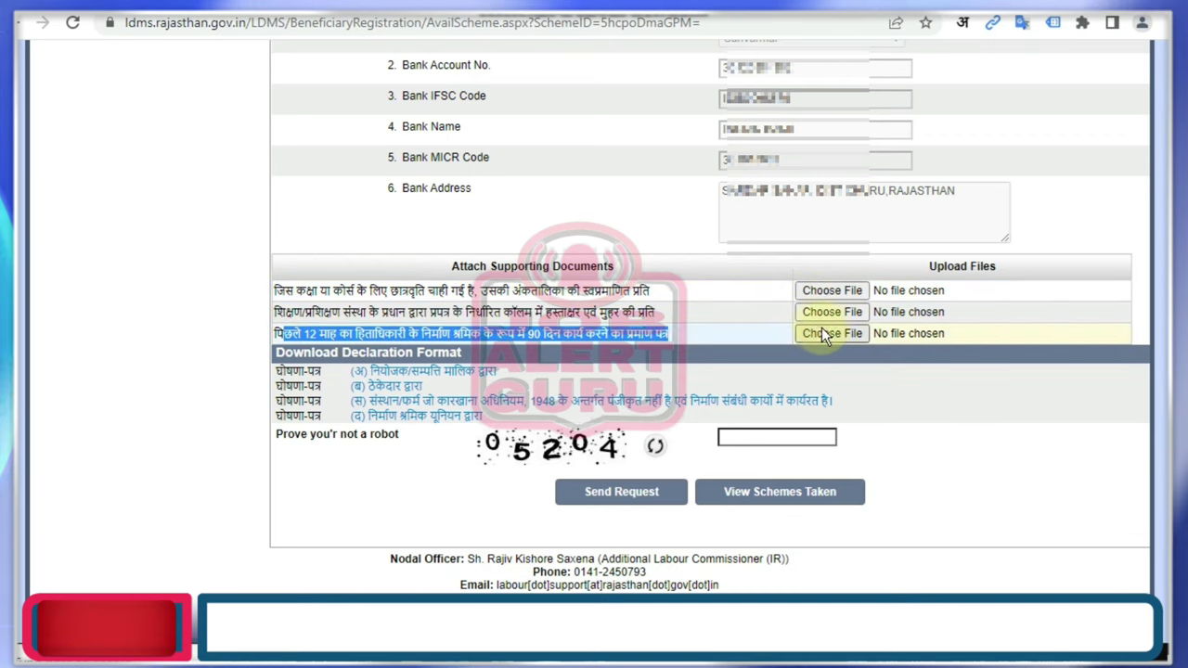
left_click(399, 373)
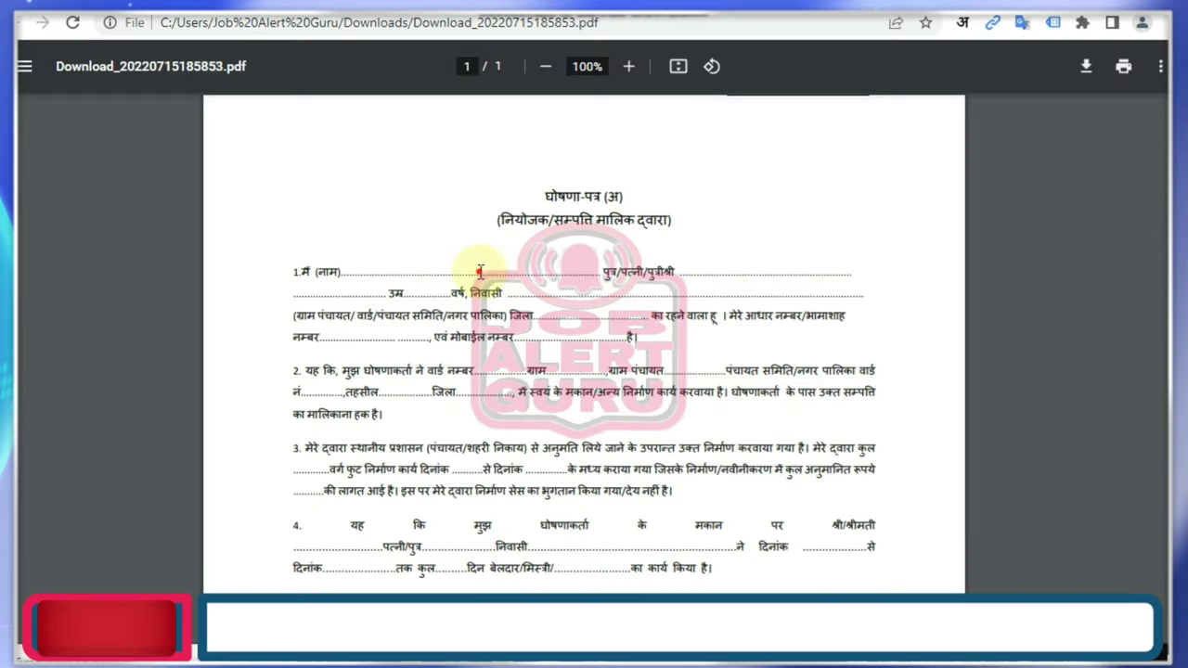
Review the declaration's opening paragraphs and signature/thumbprint lines, then close the PDF tab.
left_click_drag(479, 270, 782, 393)
left_click(782, 392)
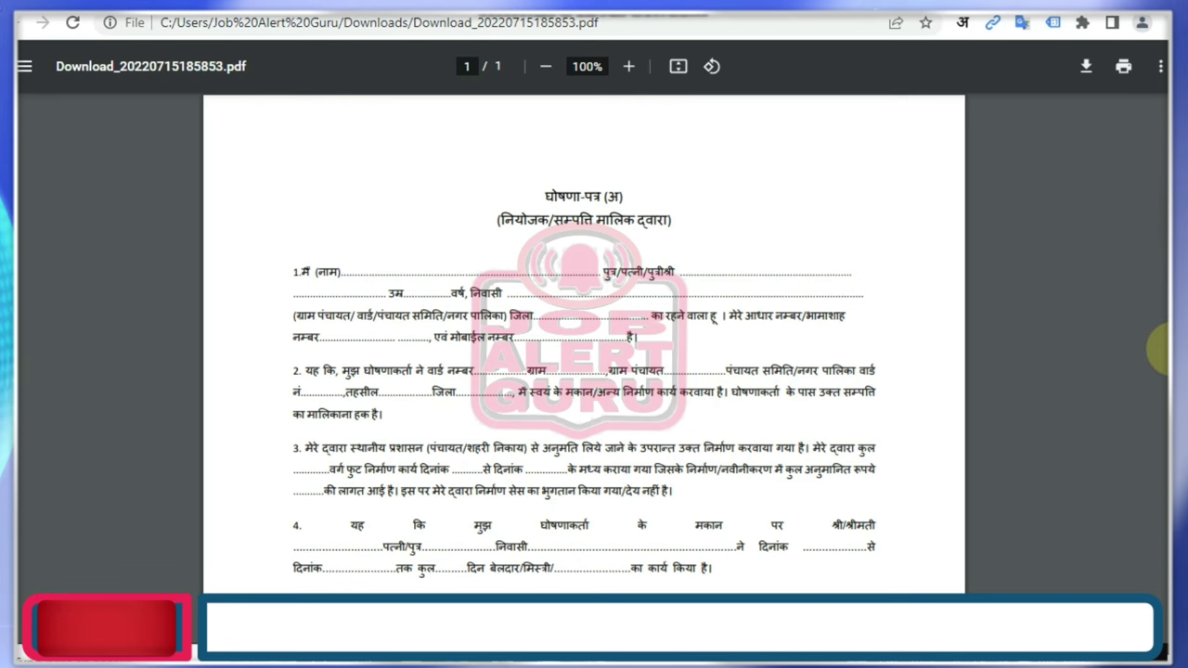
scroll(1160, 348, "down", 5)
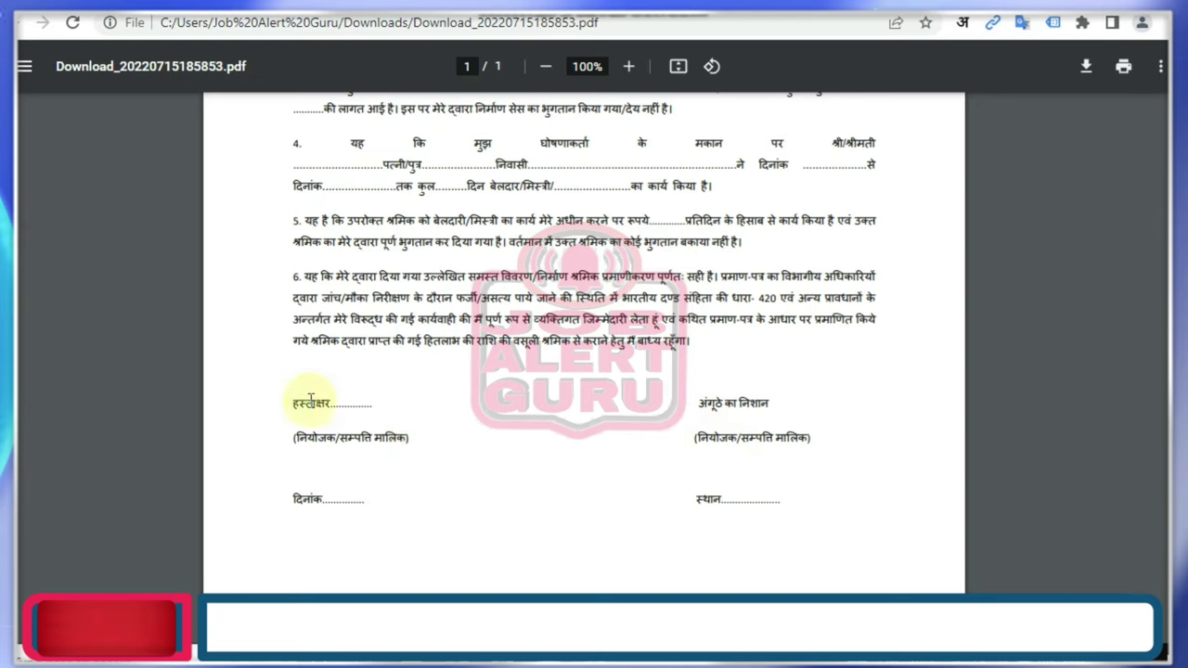
left_click_drag(293, 402, 343, 437)
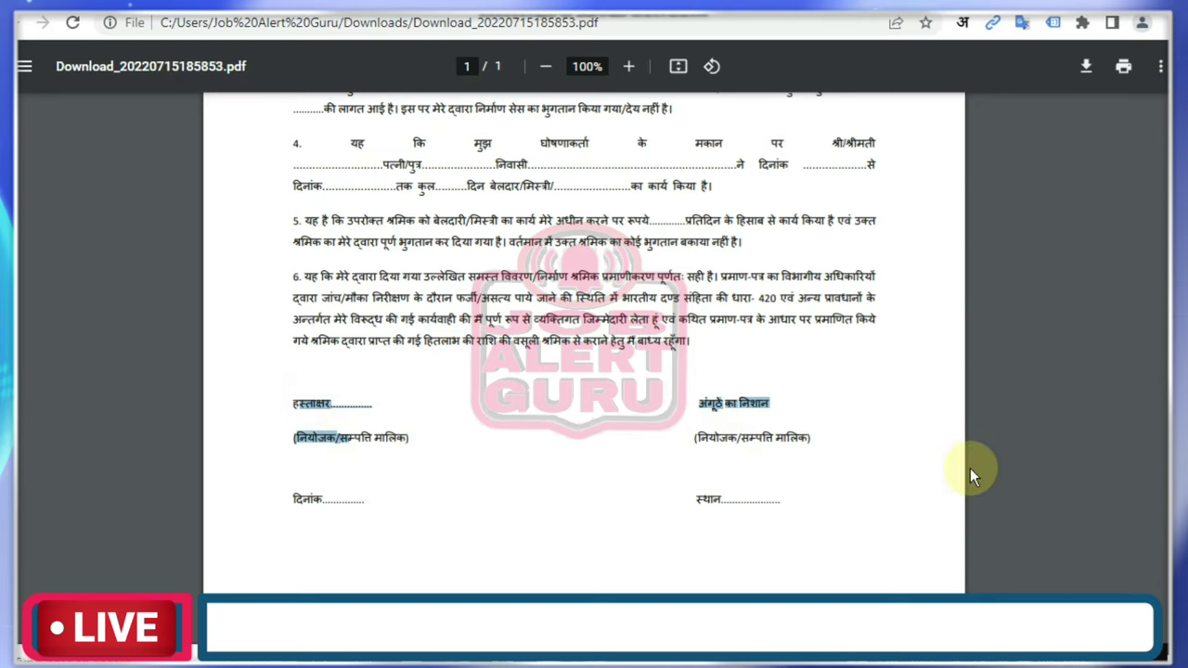
scroll(1168, 449, "down", 1)
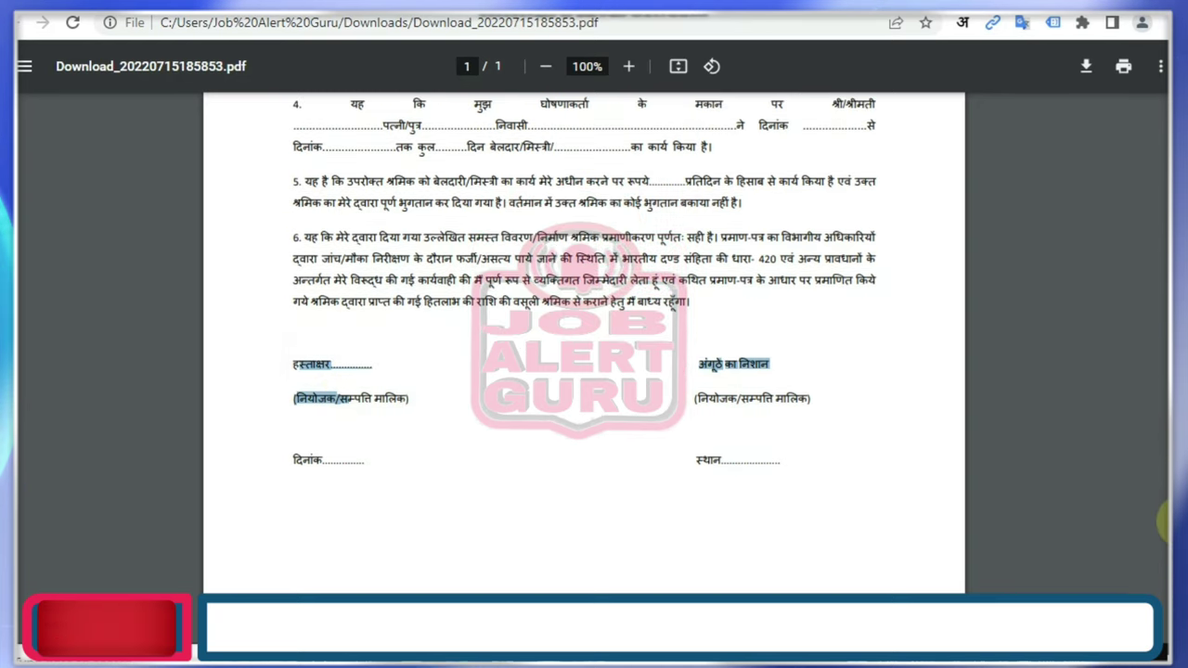
left_click(752, 432)
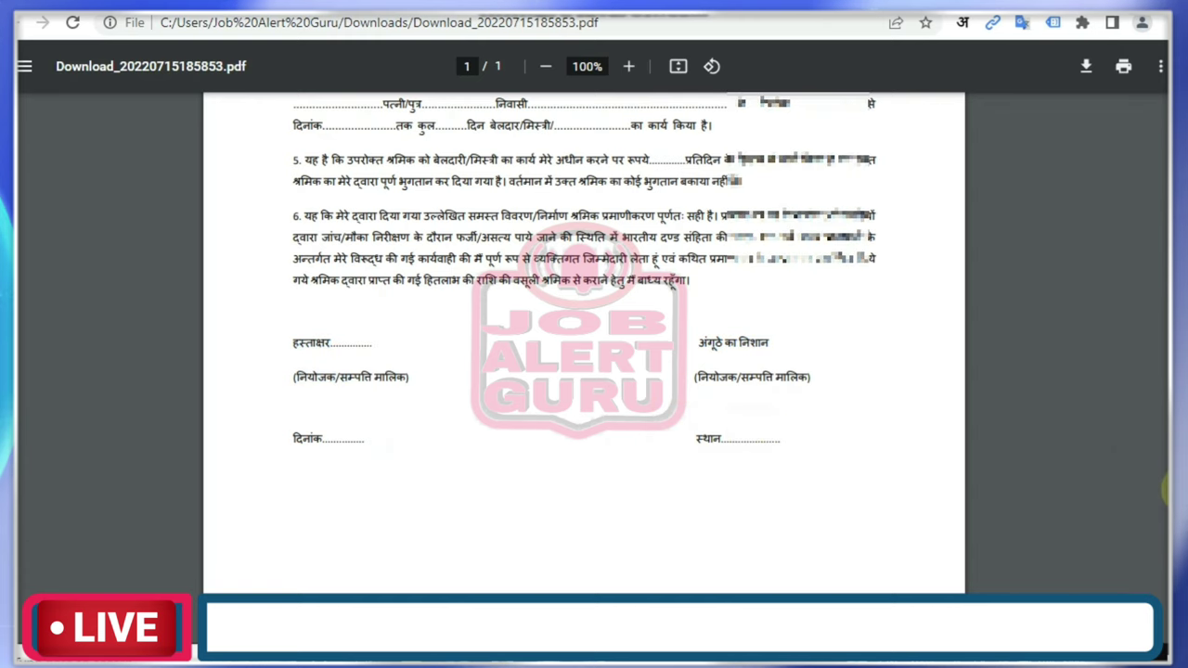
scroll(594, 59, "up", 5)
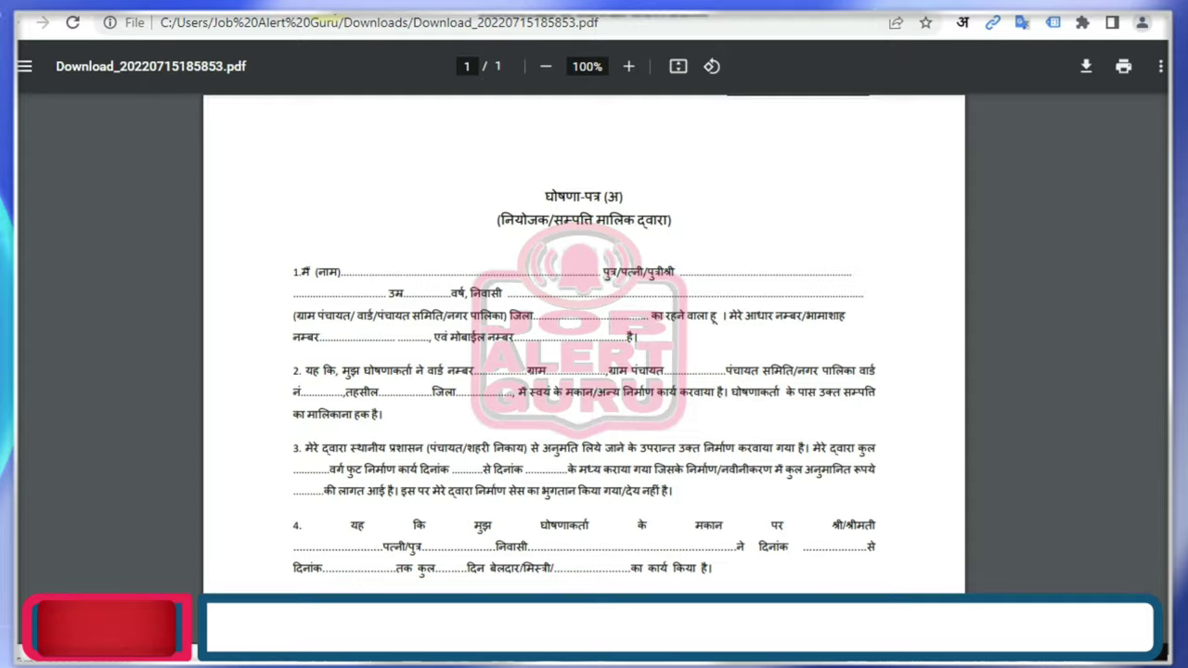
key("ctrl+w")
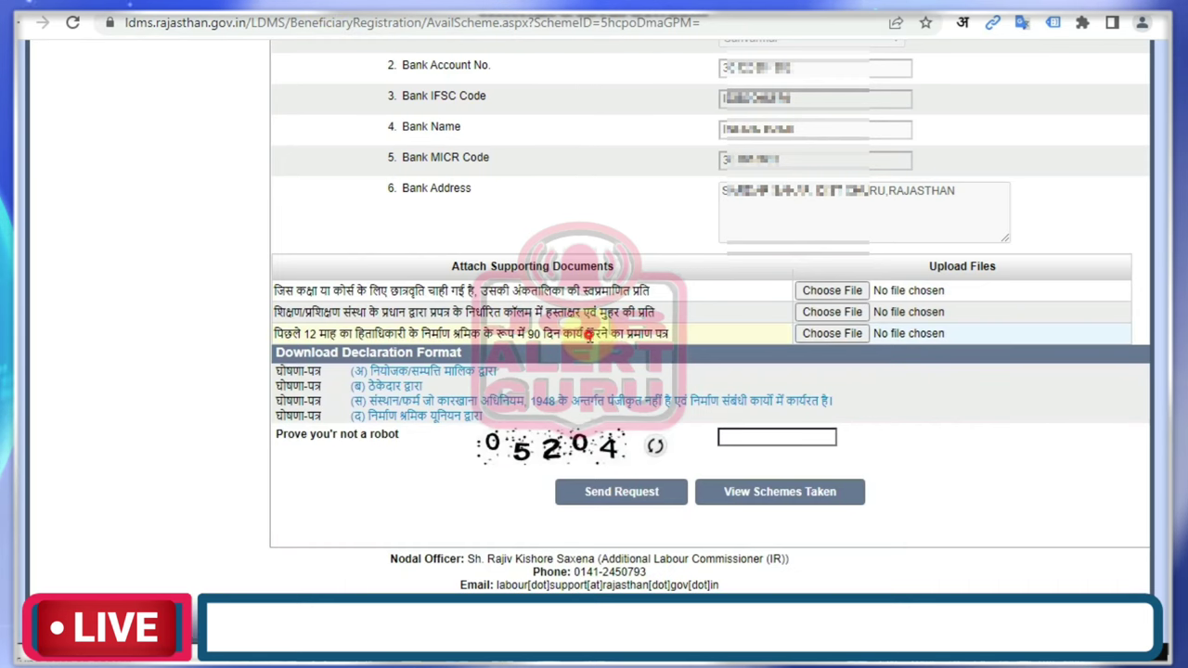
Enter the captcha code 05204 in the 'Prove you're not a robot' field.
left_click_drag(588, 336, 397, 336)
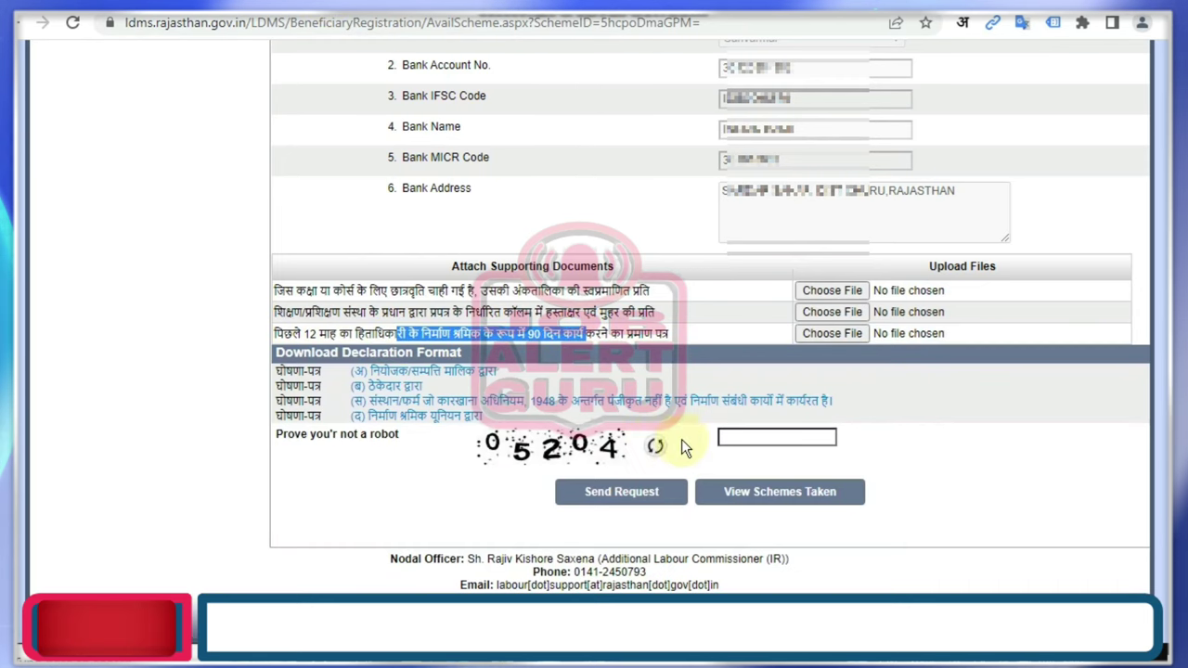
left_click(747, 436)
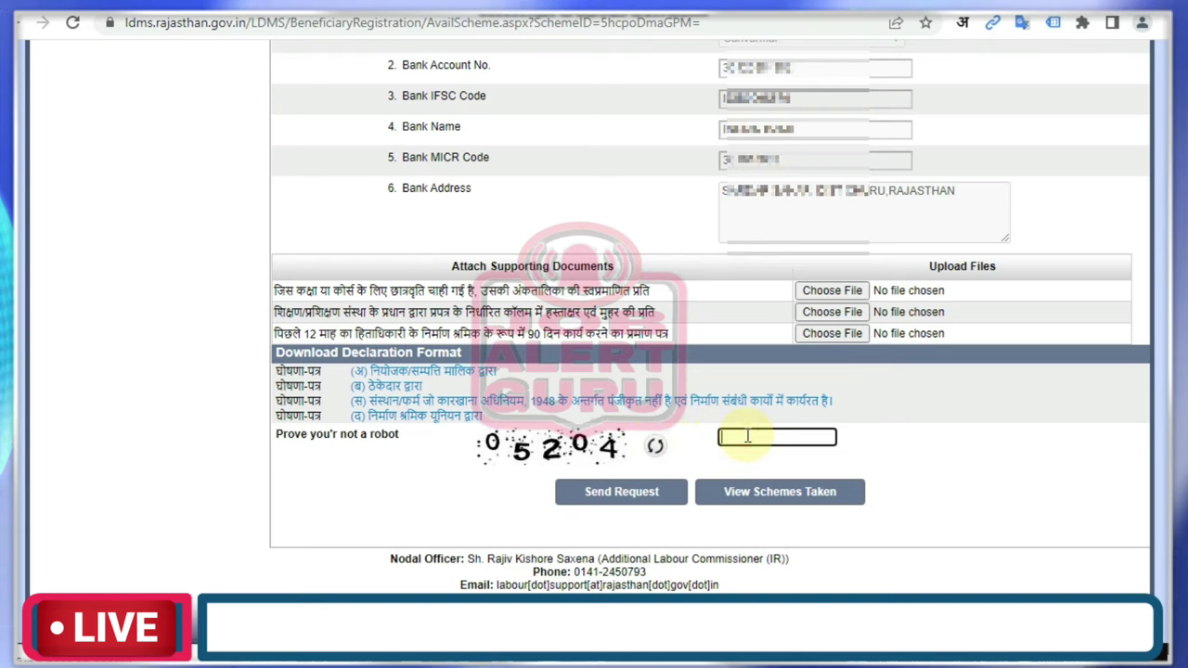
type("05")
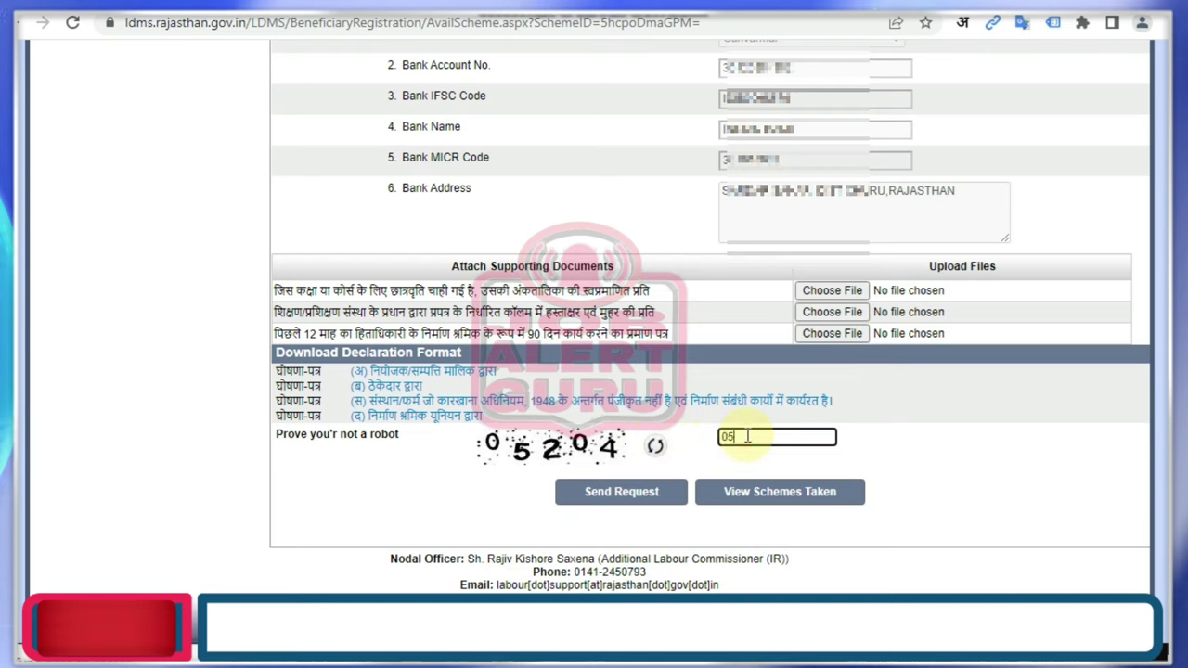
type("20")
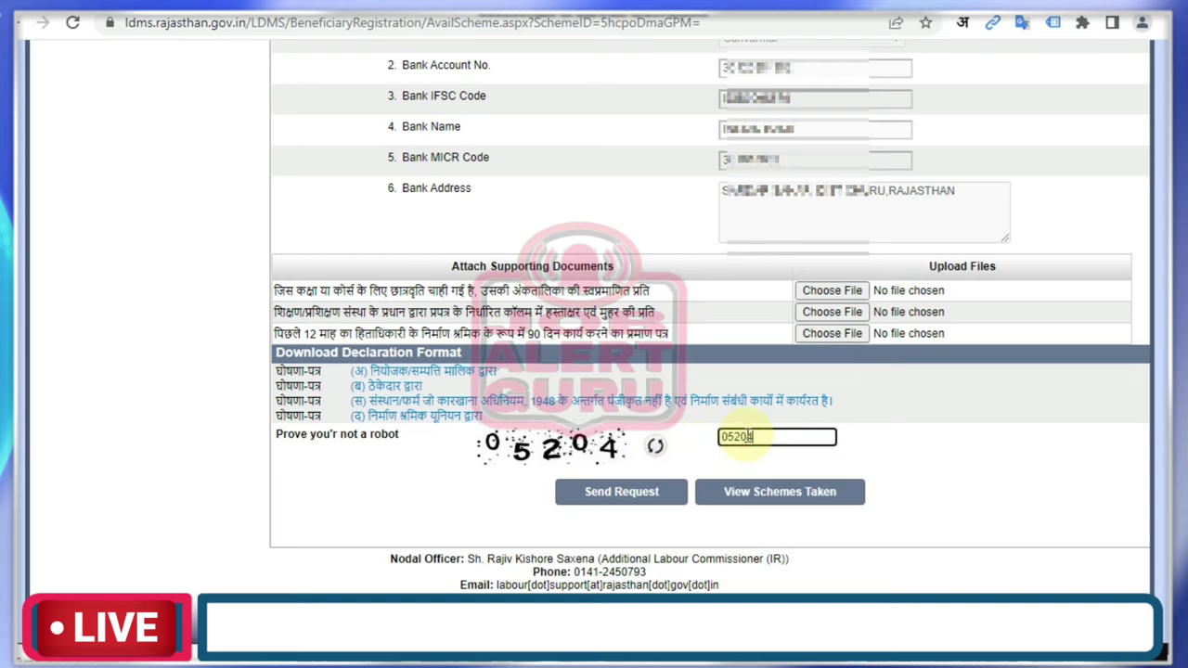
type("4")
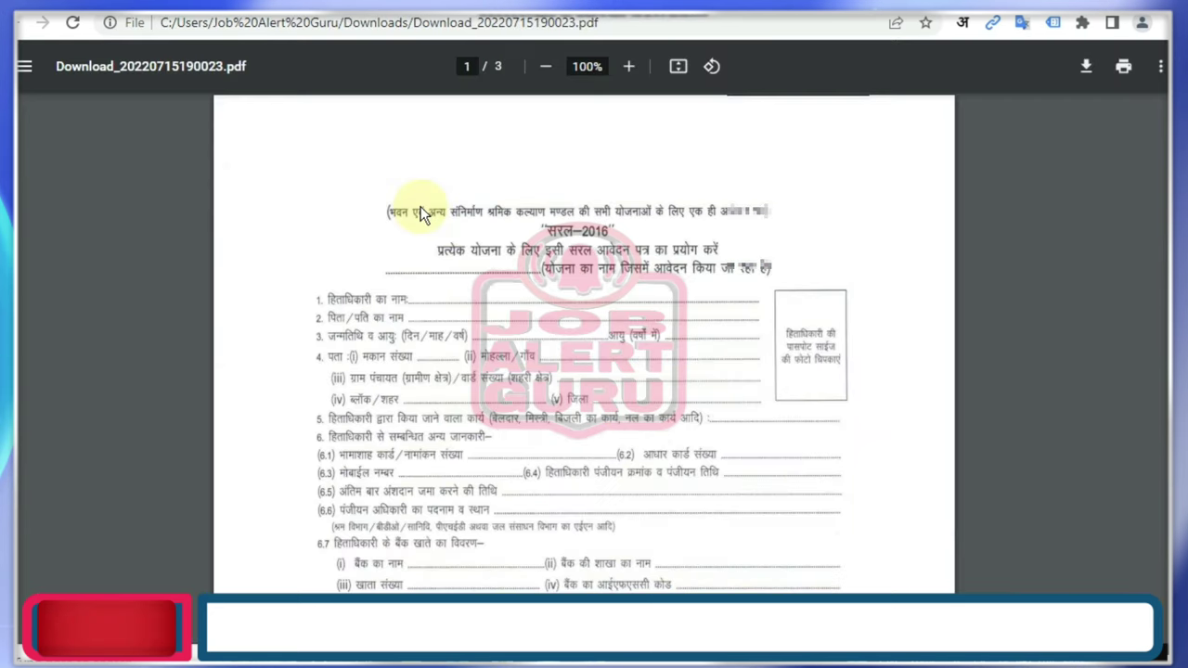
Scroll through the three-page सरल-2016 application PDF's required-documents list and declaration.
left_click(370, 203)
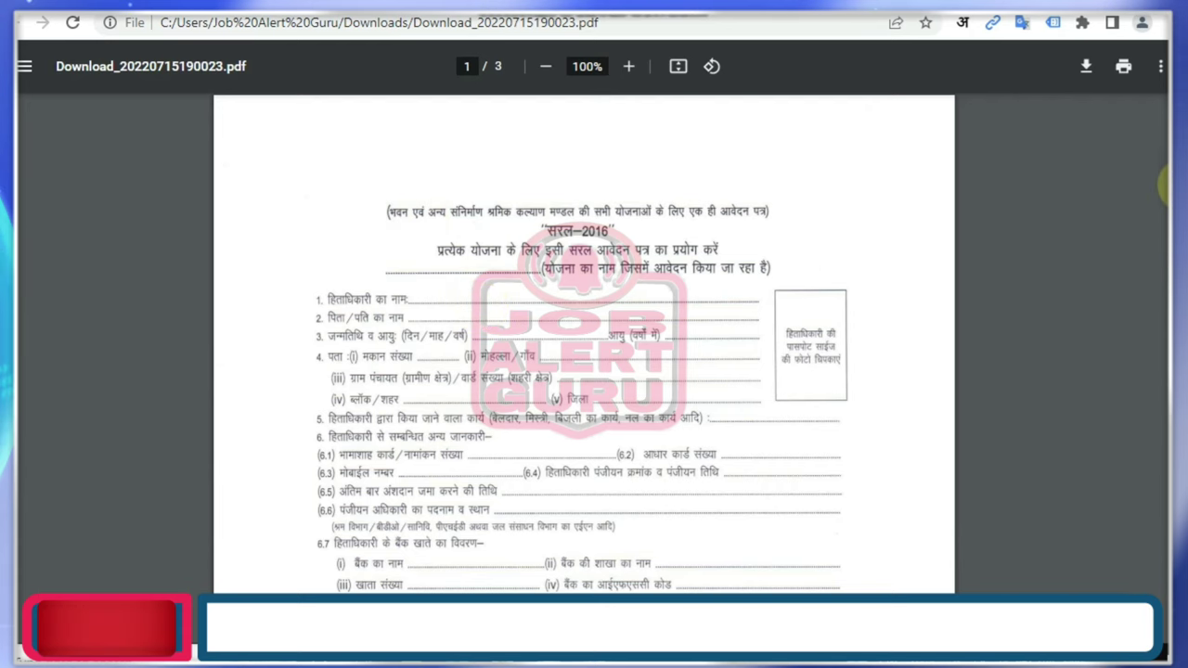
scroll(1165, 178, "down", 5)
scroll(584, 343, "down", 4)
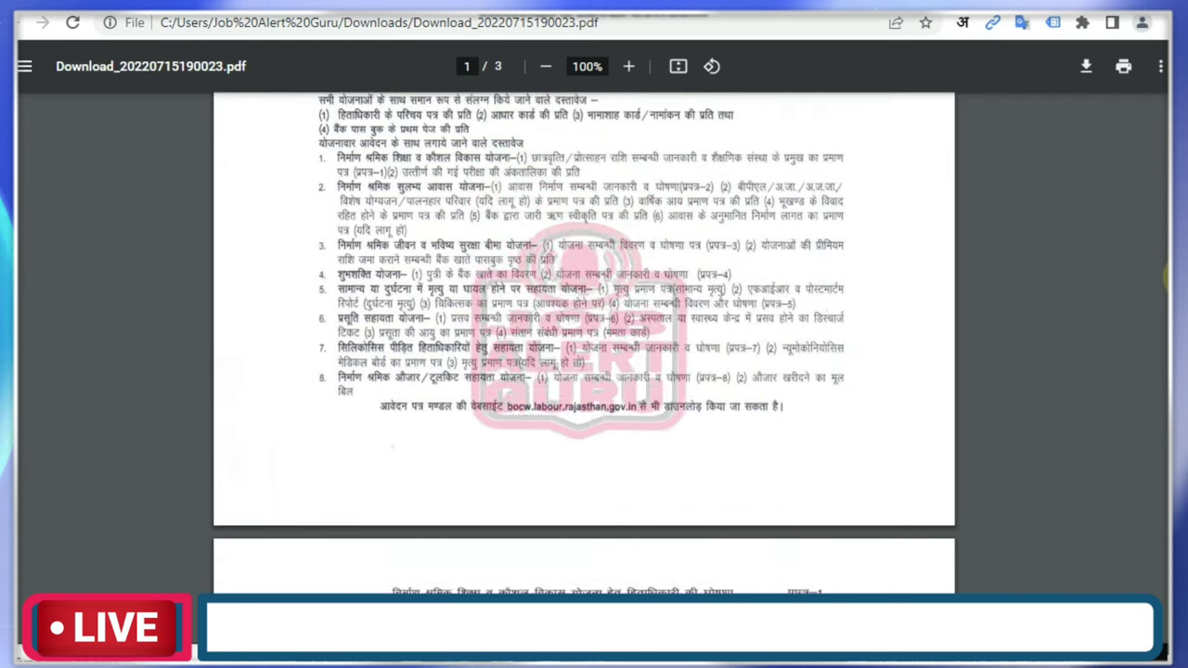
scroll(404, 146, "down", 3)
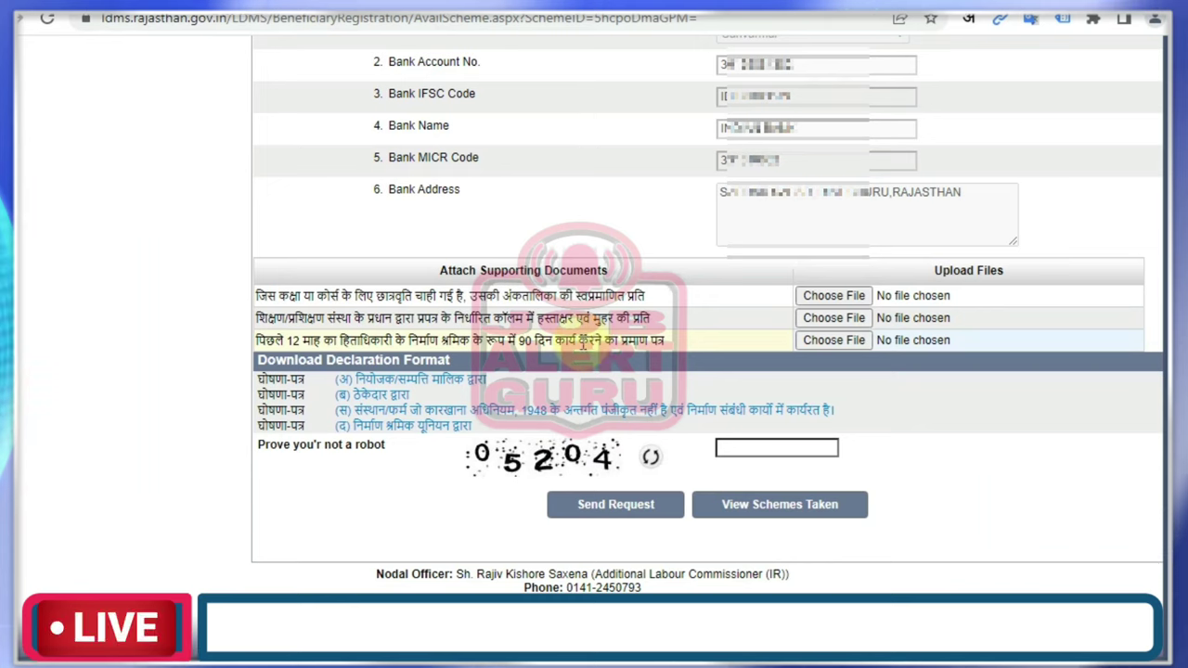
Re-type the captcha answer 05204 into the robot-check box.
left_click_drag(577, 341, 381, 342)
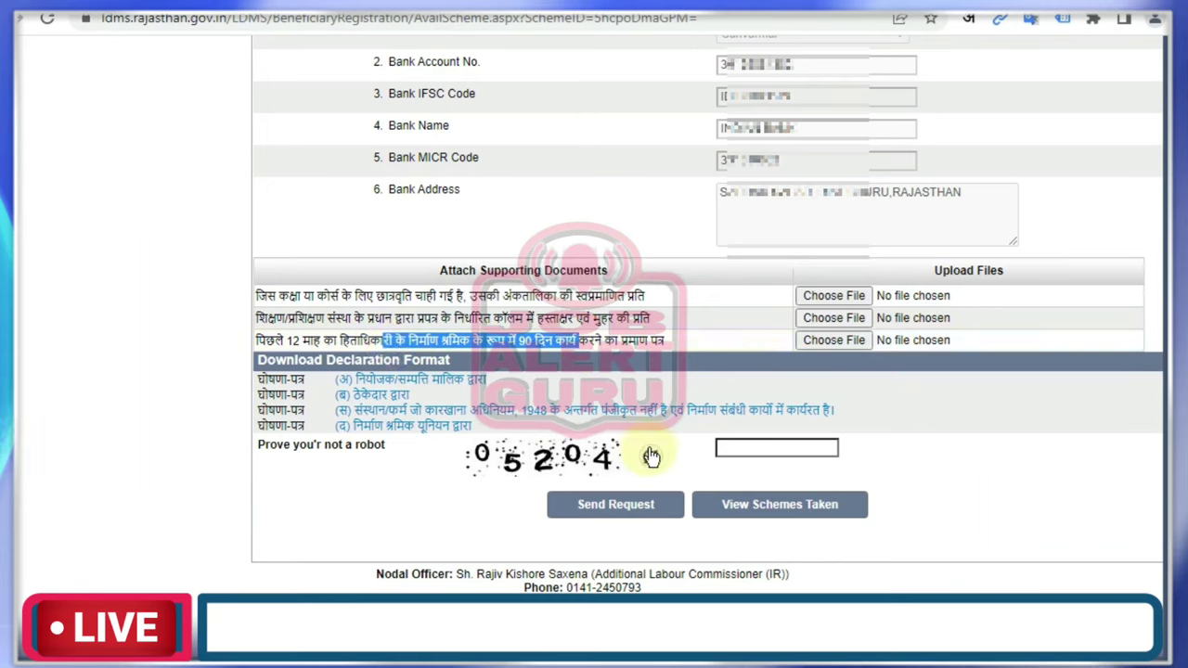
left_click(745, 446)
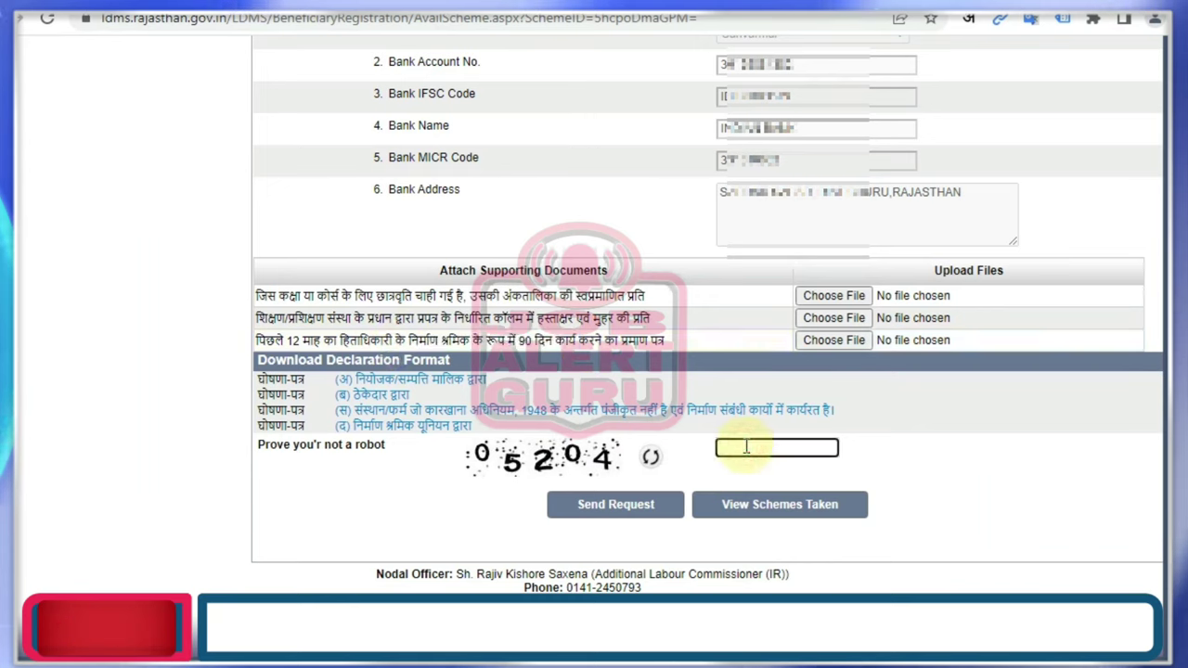
type("05")
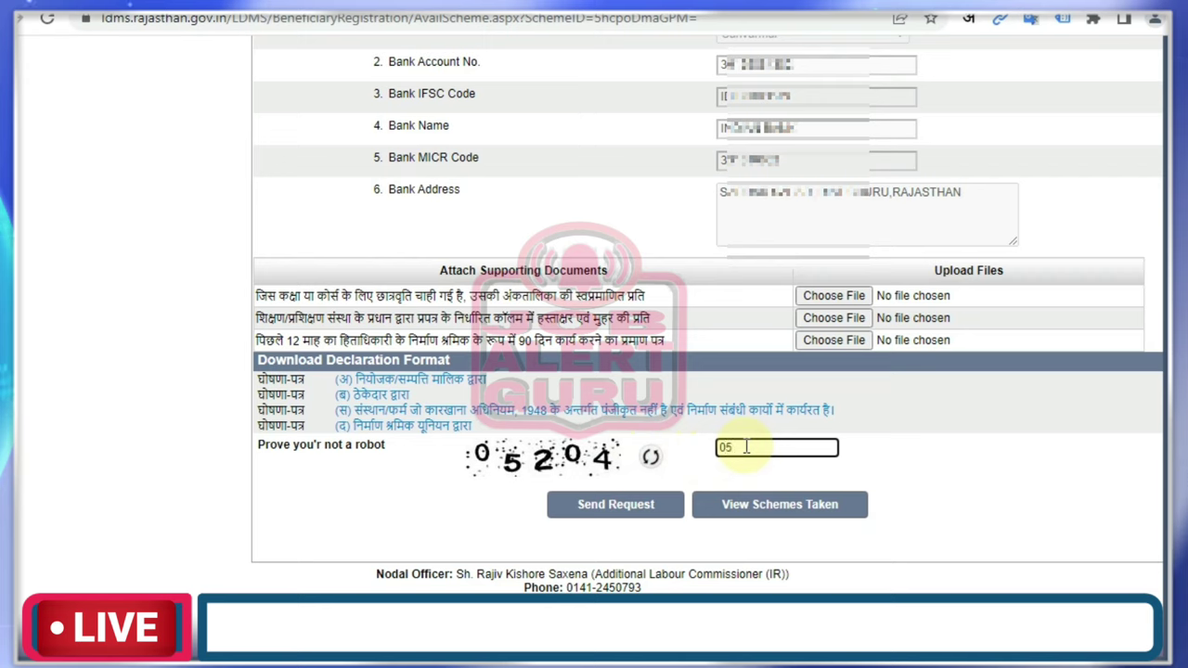
type("20")
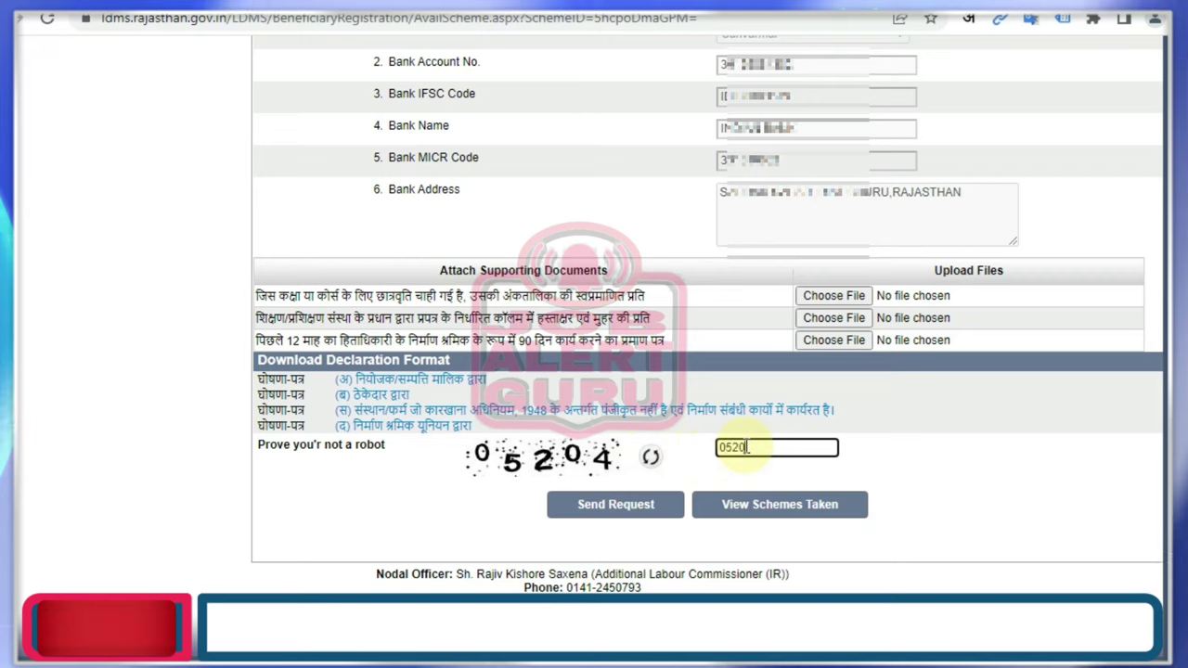
type("4")
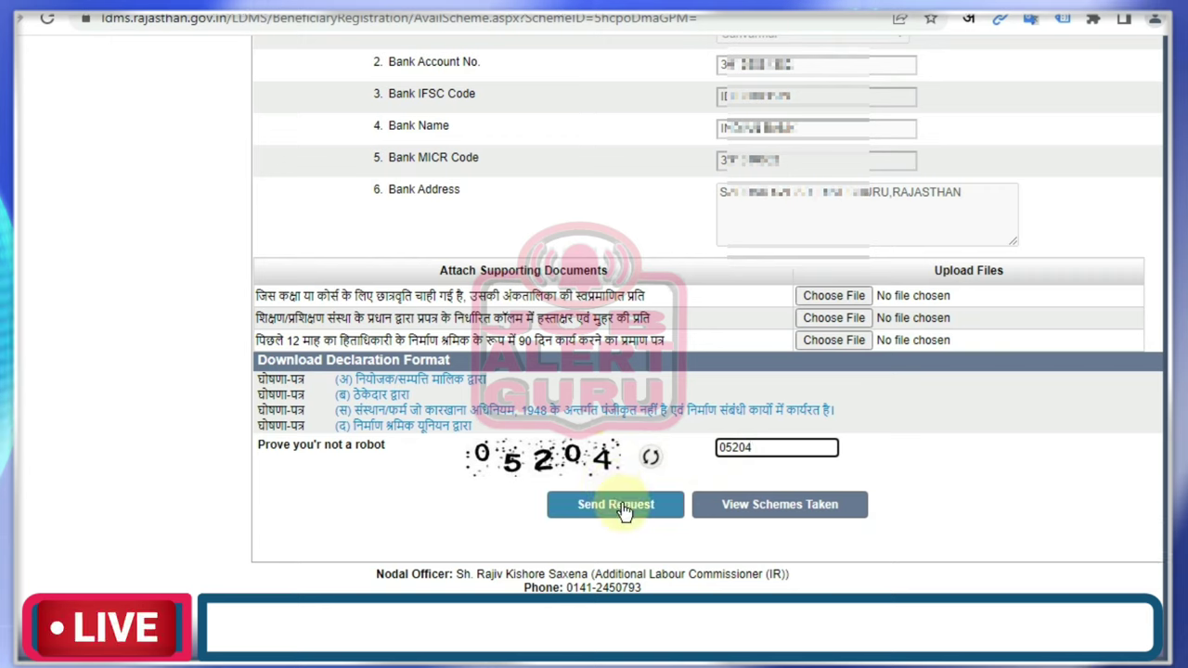